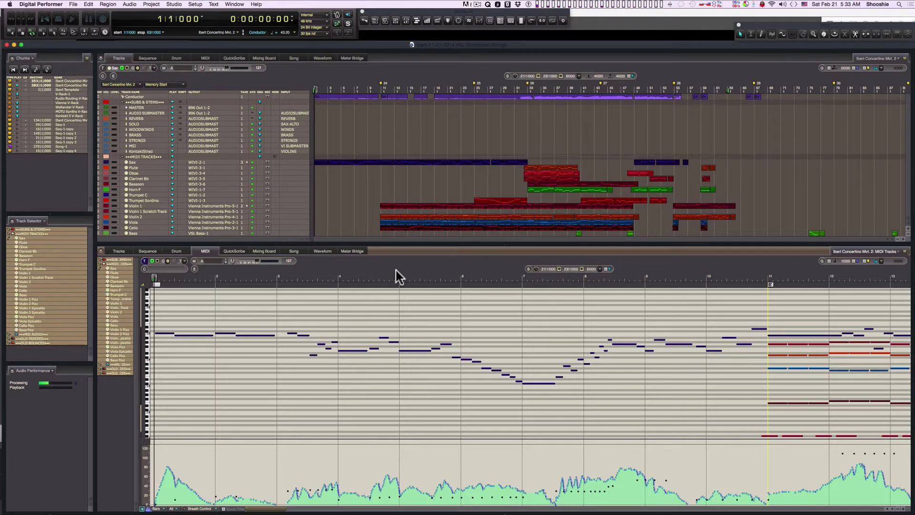
Step: Play the sequence from the start while viewing the Breath Control data of the Violin 1, Violin 1 Scratch Track, Violin 2, Viola and Cello tracks
key(space)
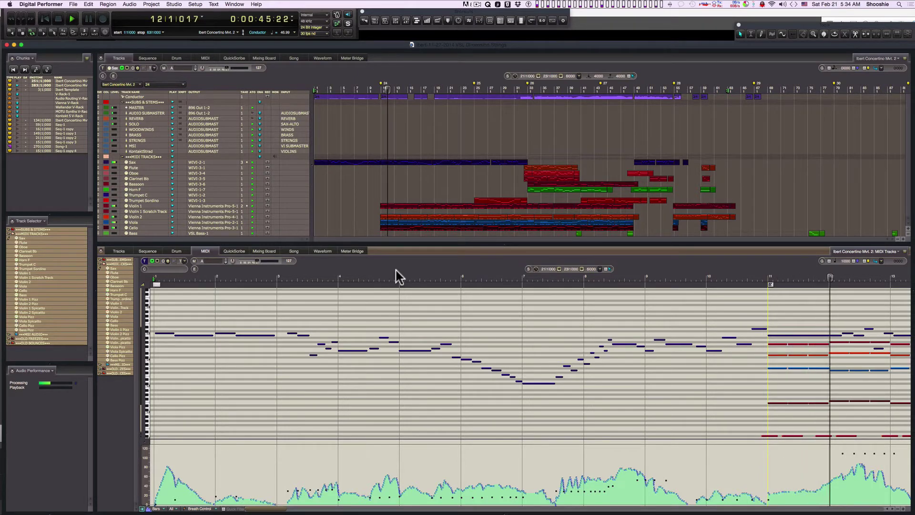
click(102, 302)
click(102, 300)
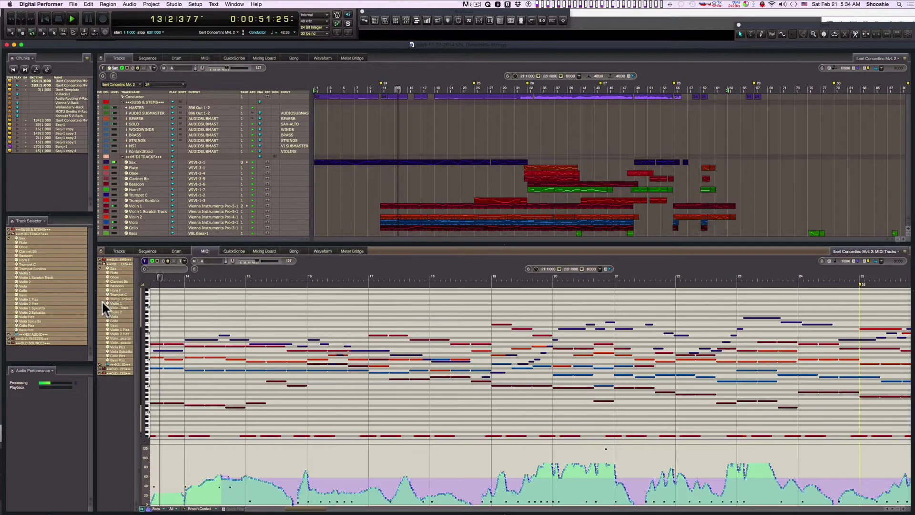
click(98, 301)
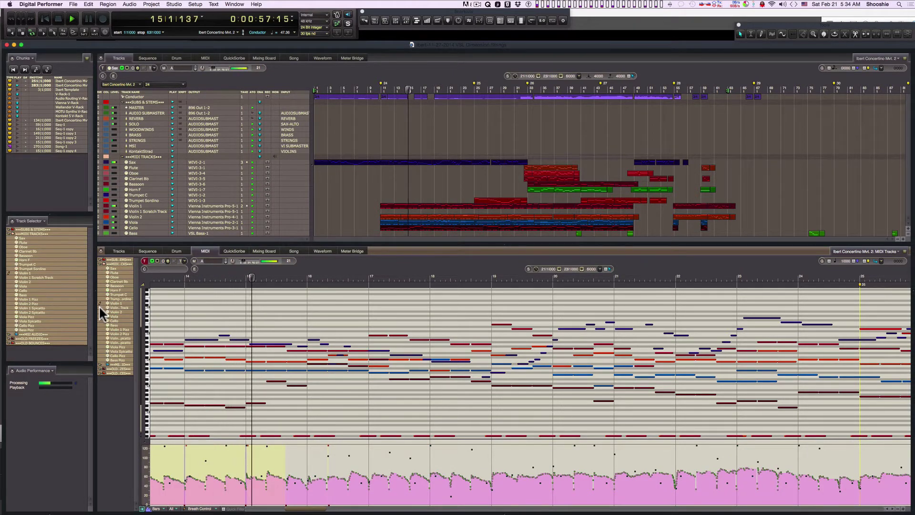
click(100, 307)
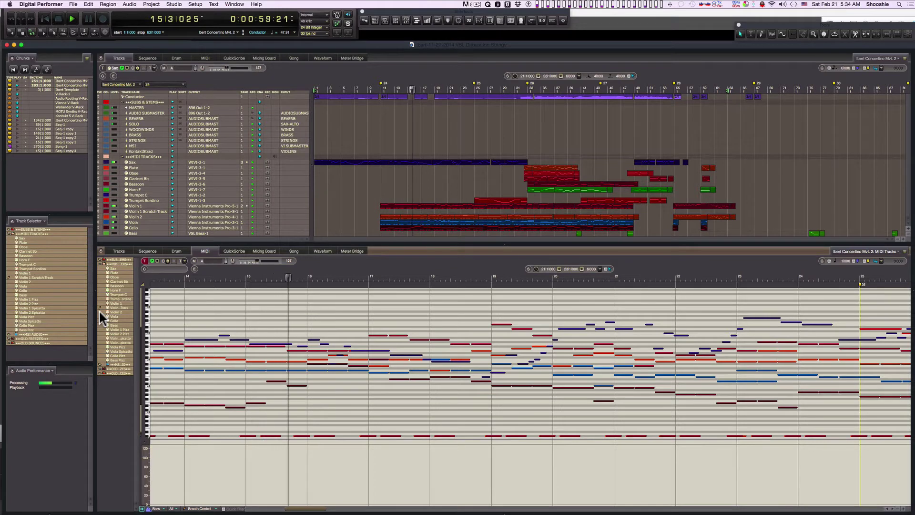
click(99, 311)
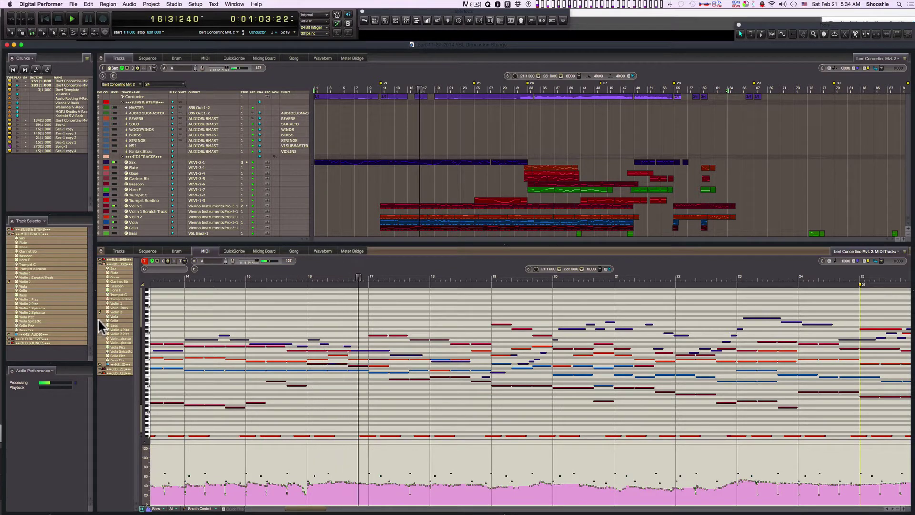
click(98, 318)
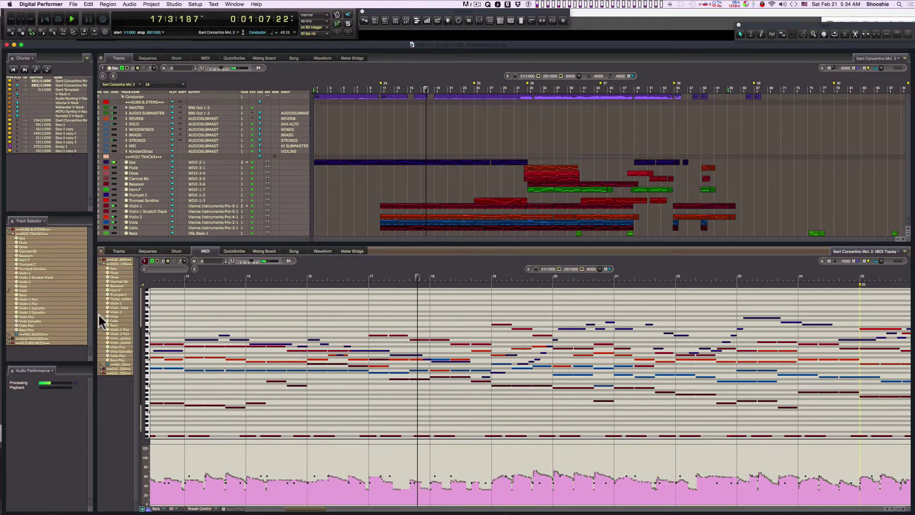
click(98, 314)
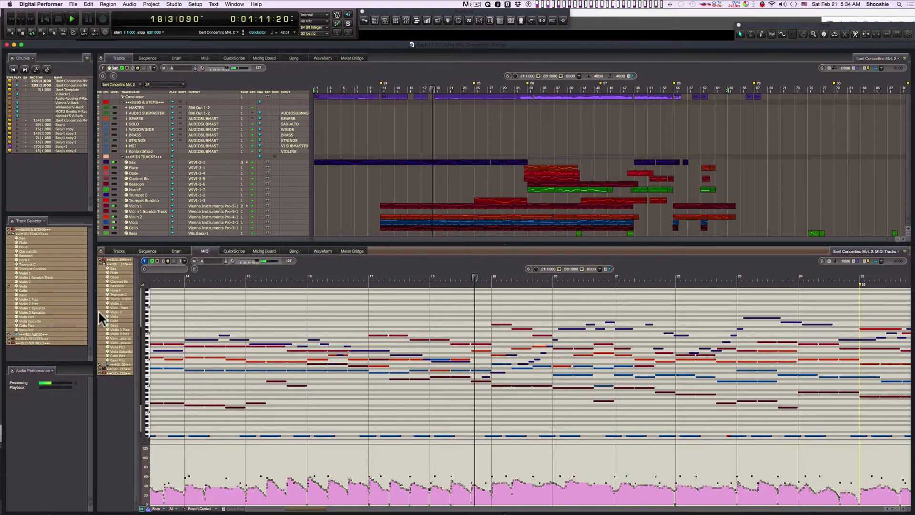
click(98, 311)
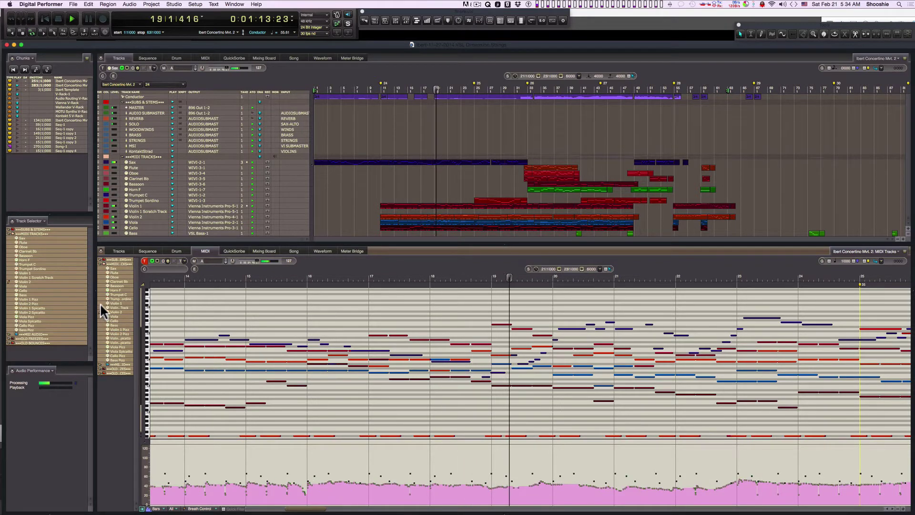
click(98, 301)
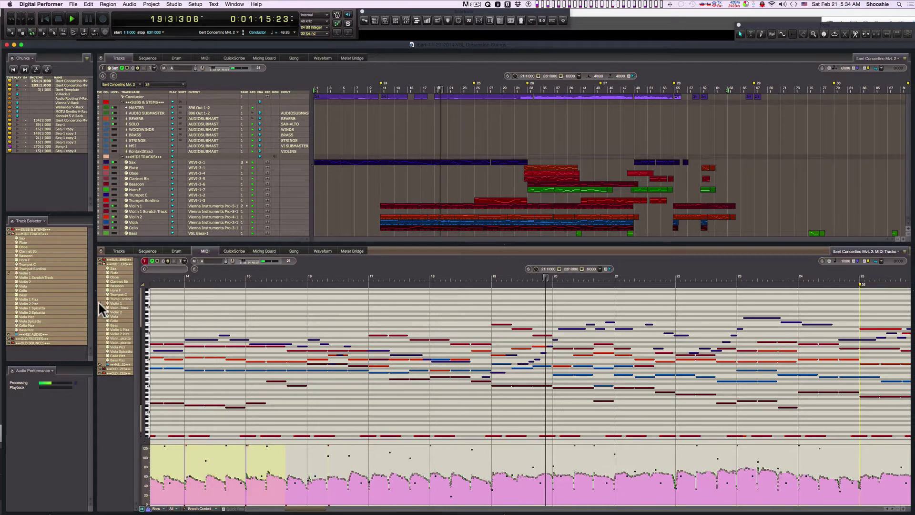
Step: View the Breath Control data of the Sax and Trumpet Sordino tracks during playback, ending on Sax
click(98, 266)
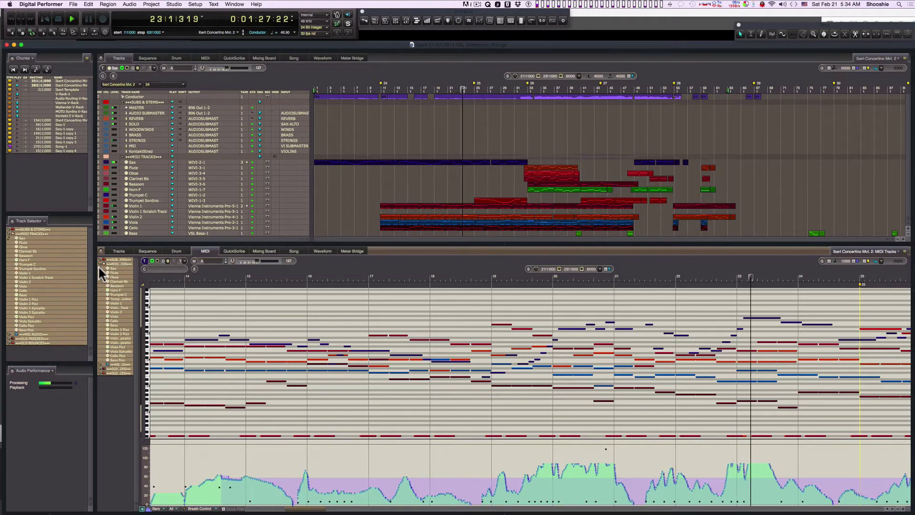
click(99, 299)
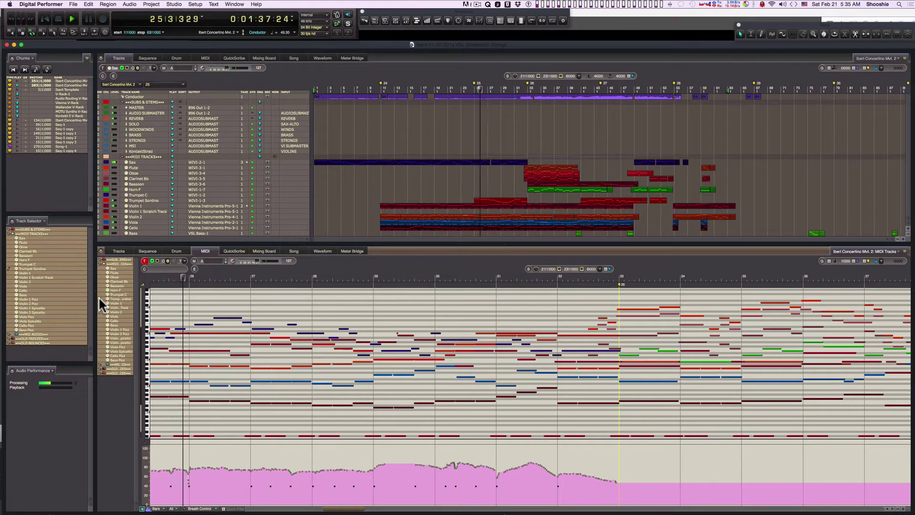
click(98, 266)
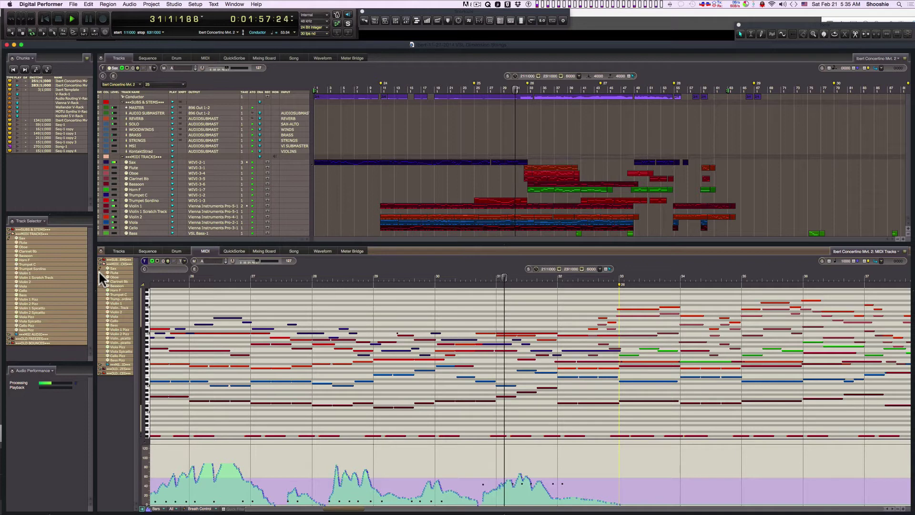
Step: View the controller data of Flute, Oboe, Clarinet Bb, Bassoon and Horn F one after another, and stop playback
click(98, 270)
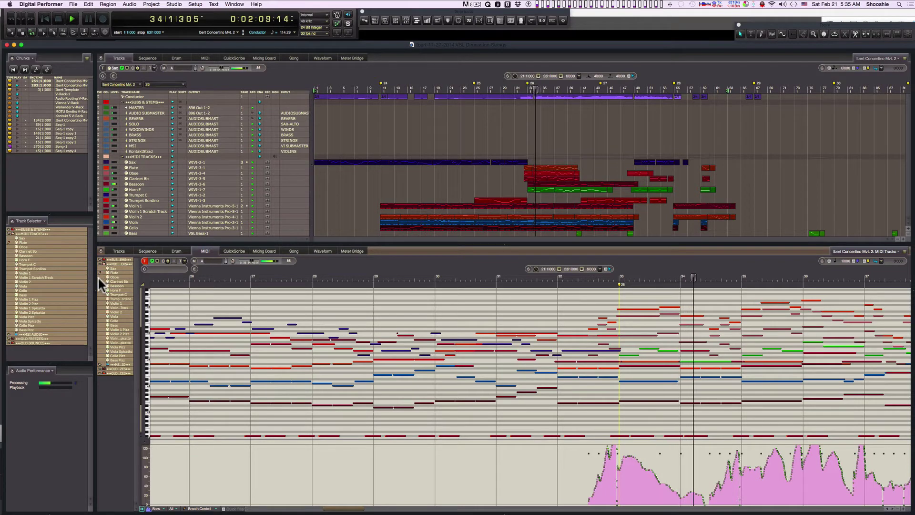
click(99, 277)
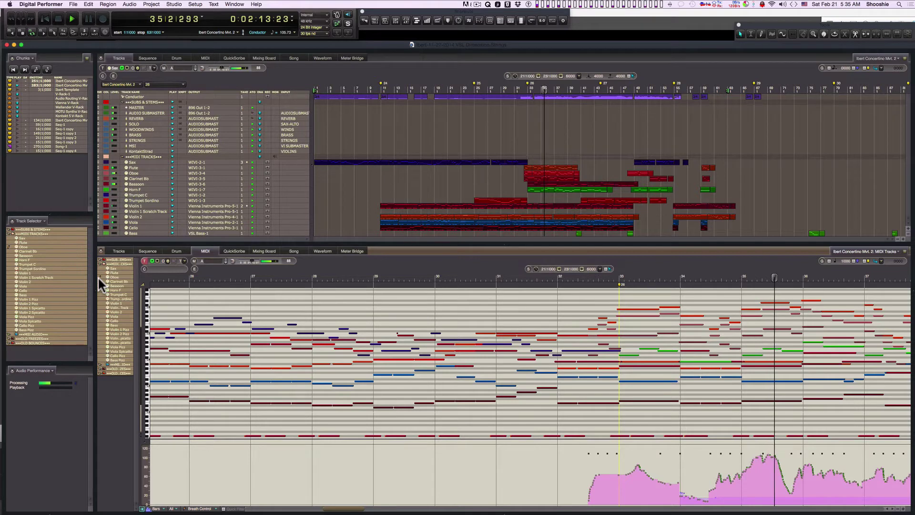
click(98, 279)
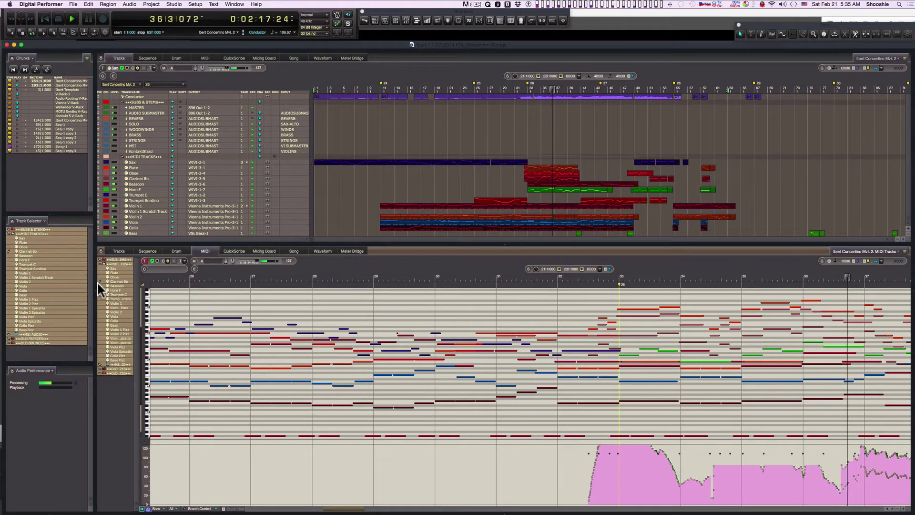
click(98, 285)
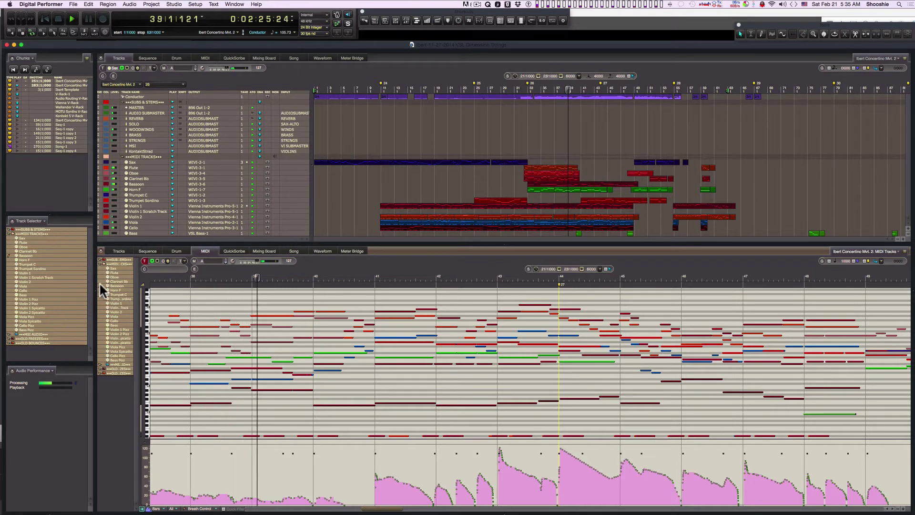
click(99, 289)
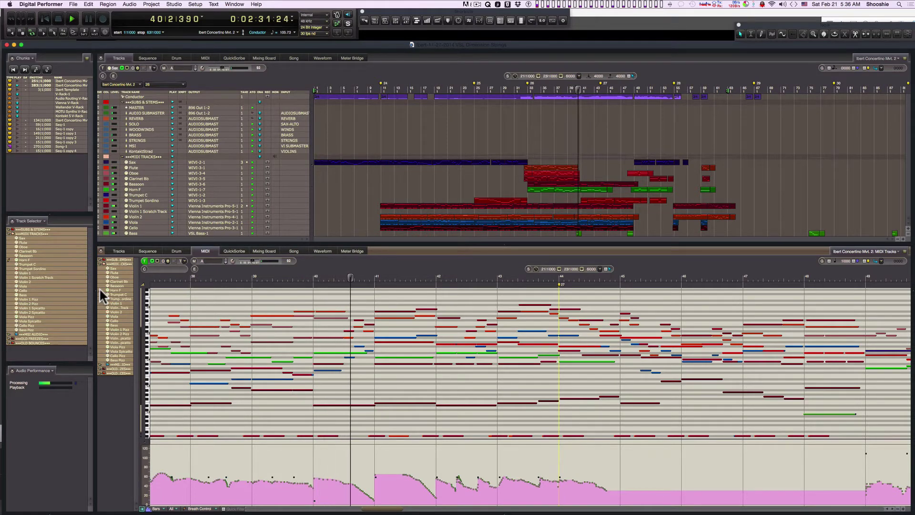
key(space)
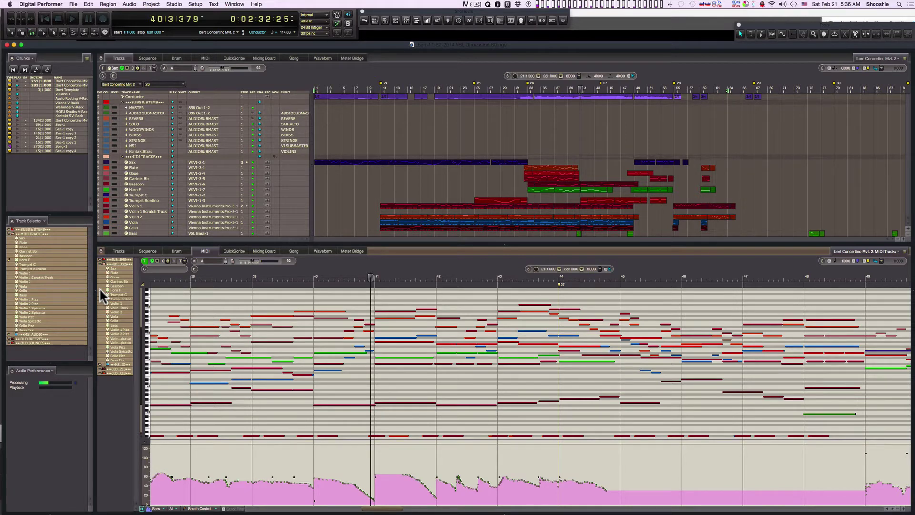
Step: Show one track at a time in the MIDI editor, going through Sax, Violin 1, Violin 1 Scratch Track, Violin 2, Viola and Cello
alt+click(99, 288)
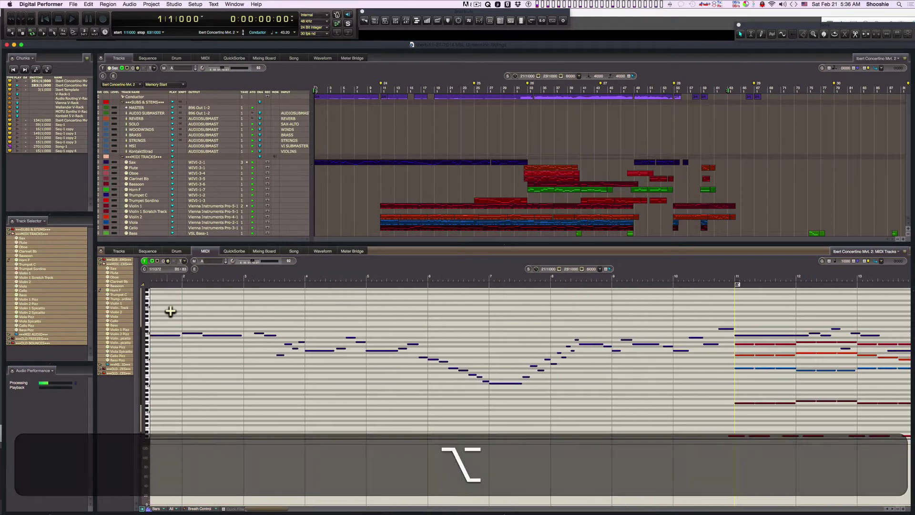
scroll(170, 310, right, 10)
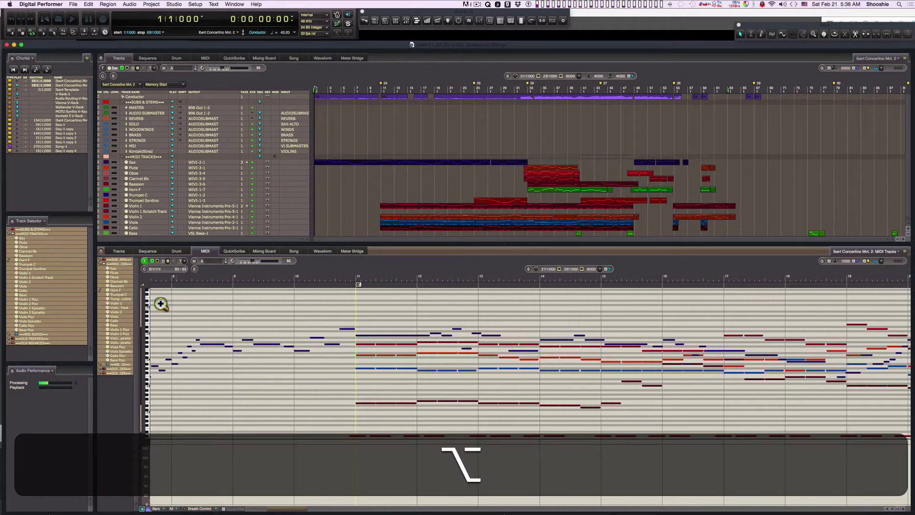
alt+click(101, 268)
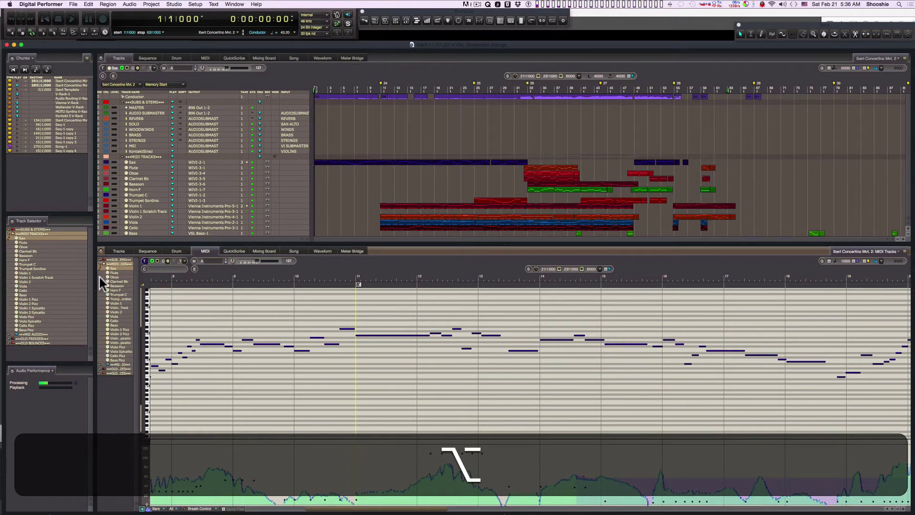
alt+click(99, 302)
alt+click(99, 306)
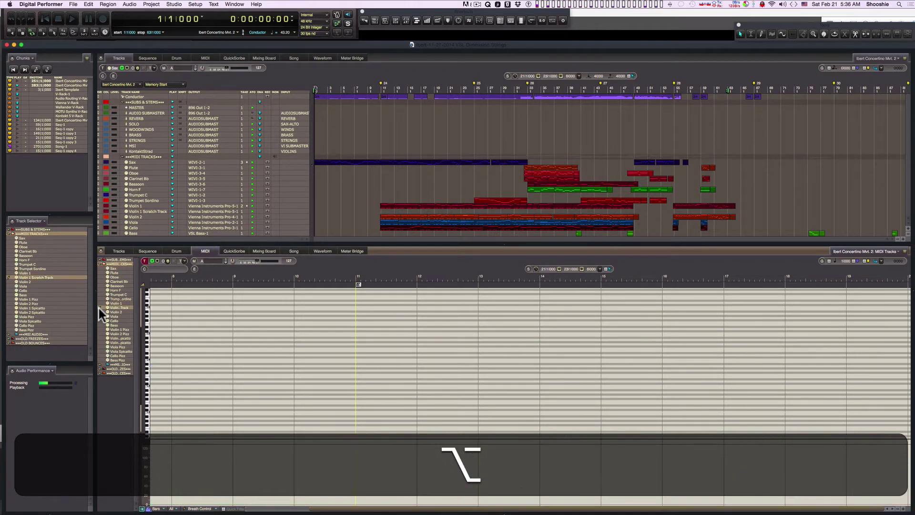
alt+click(99, 311)
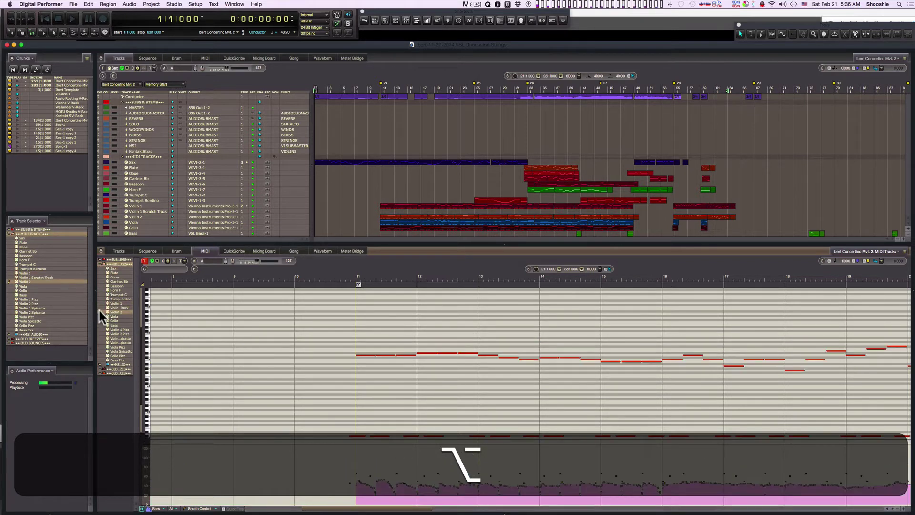
alt+click(99, 316)
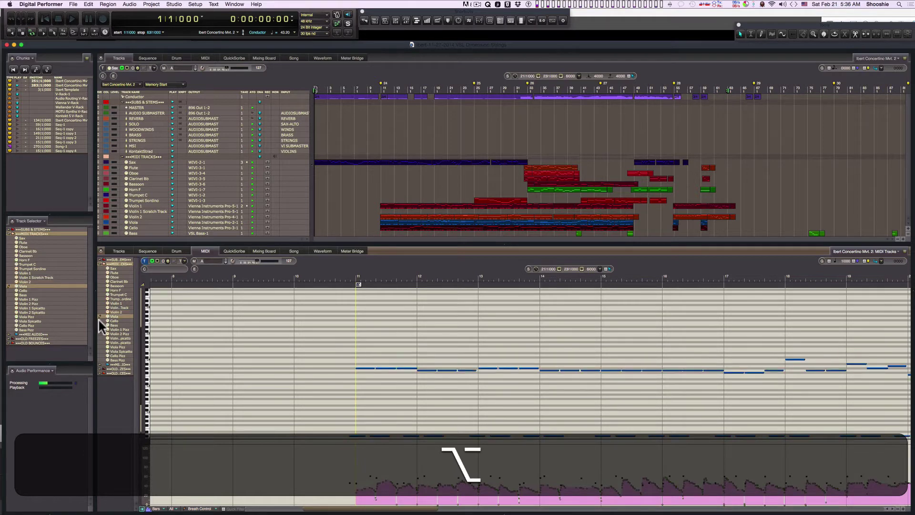
alt+click(99, 320)
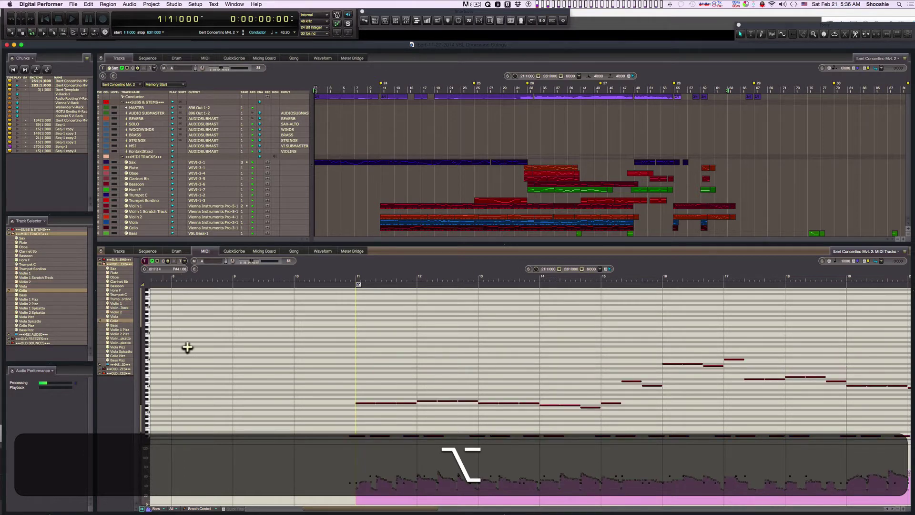
Step: Select the Sax notes from bar 3 to mid-bar 4 and turn the selection into a time range that includes their Expression data
scroll(187, 348, down, 3)
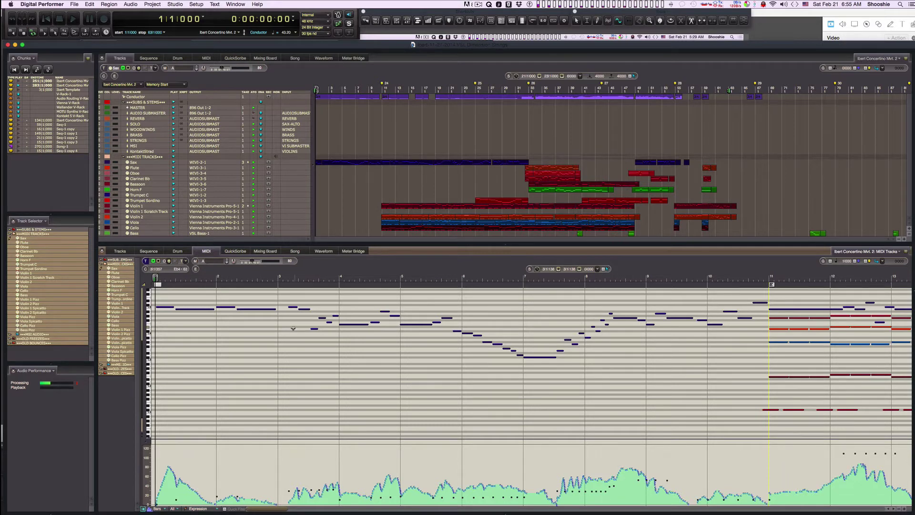
drag(282, 302, 359, 341)
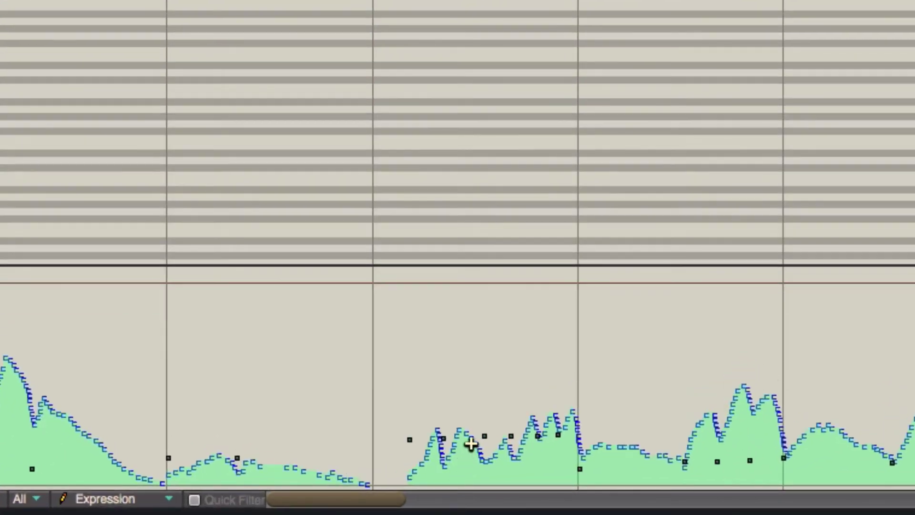
click(466, 434)
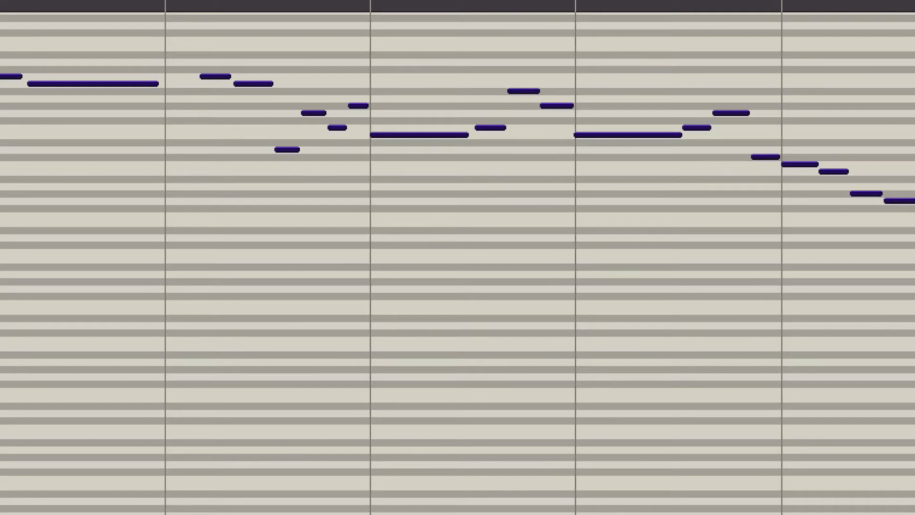
drag(184, 52, 386, 170)
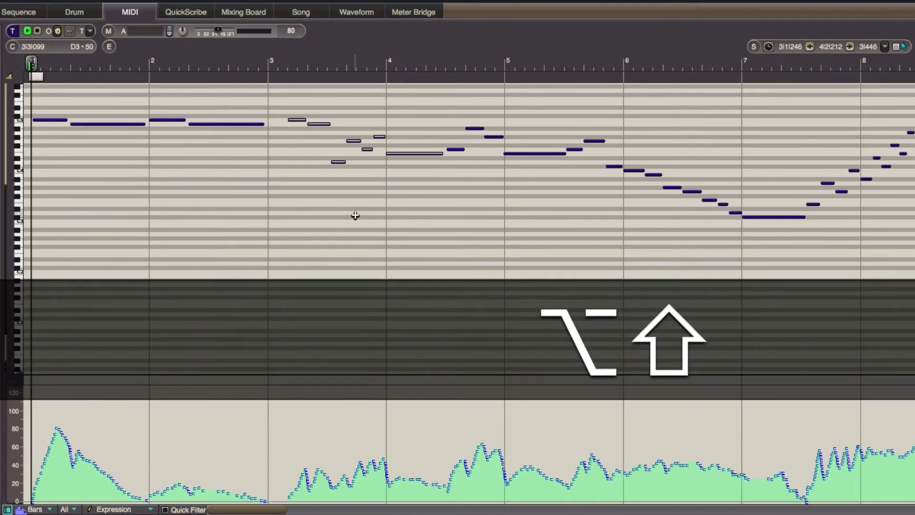
key(alt+shift+Down)
key(alt+shift+Up)
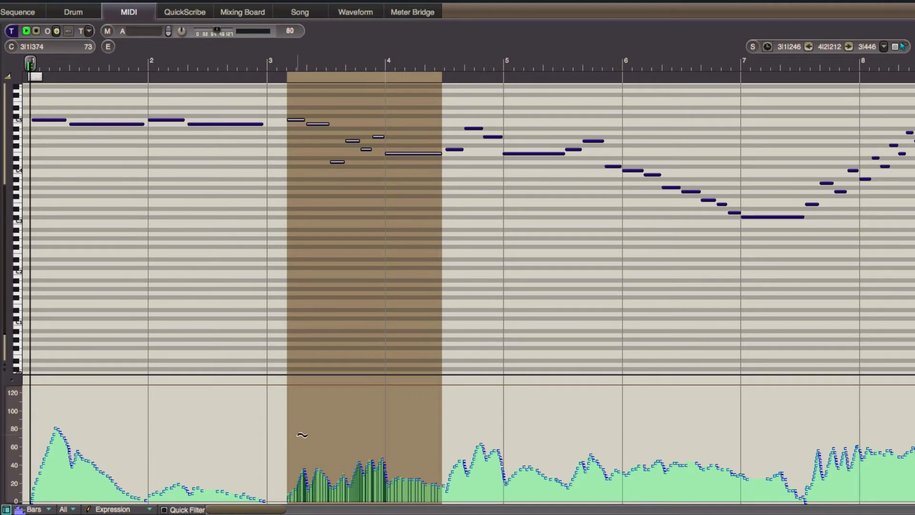
Step: Convert a note selection spanning the second half of bar 2 to bar 7 into a time range including controller data, and clear it
click(201, 122)
drag(186, 106, 835, 238)
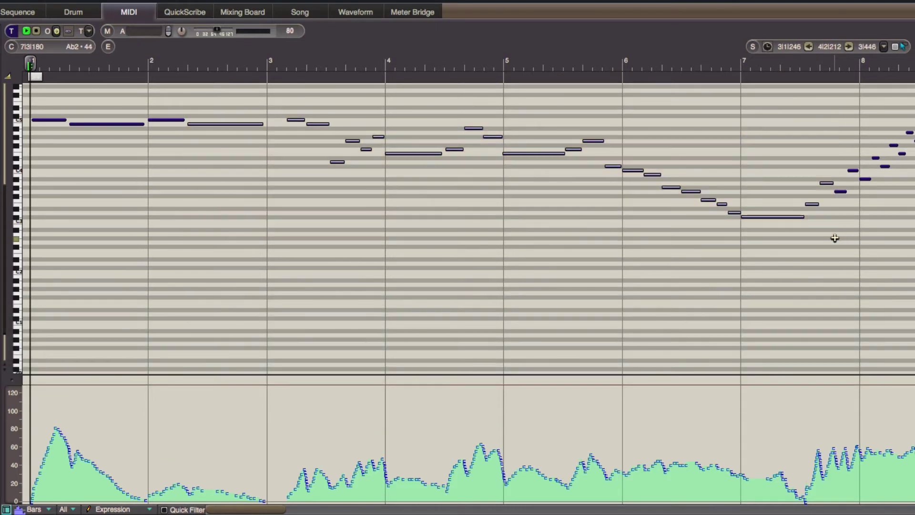
key(alt+shift+Up)
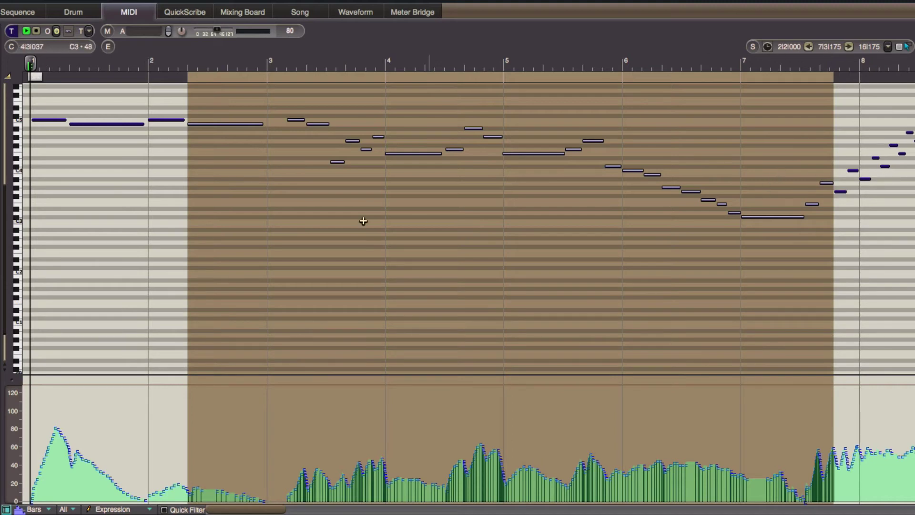
key(super)
key(super+d)
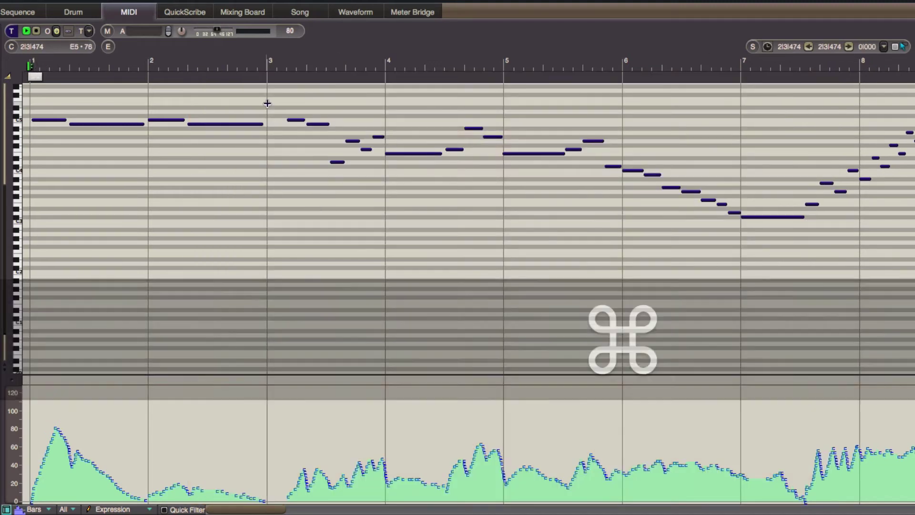
Step: Reselect the notes between the start of bar 3 and mid-bar 4 and convert the selection to a time range with its controllers
drag(266, 102, 431, 179)
key(alt+shift)
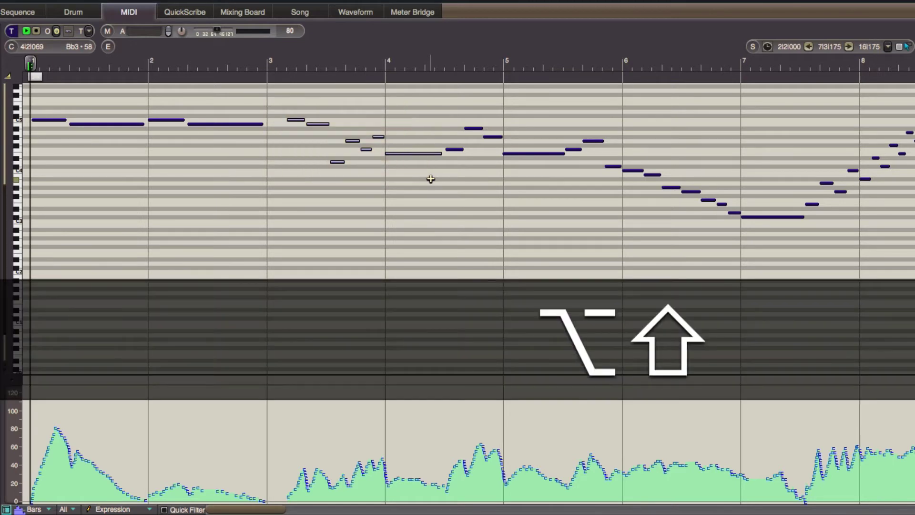
key(alt+shift+Up)
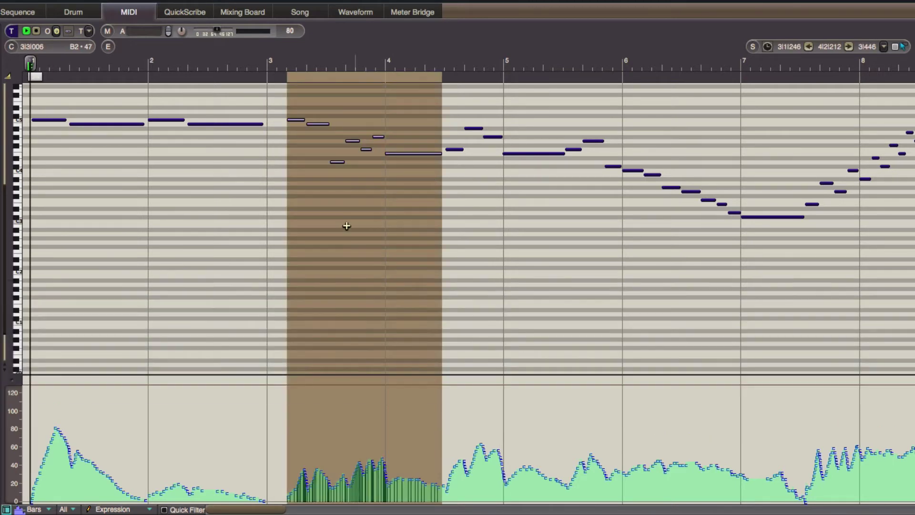
Step: Try a freehand reshape of the selected Expression data from bar 3 to mid-bar 4, audition it from bar 3 and undo it
key(r)
mouse_move(289, 485)
mouse_down()
mouse_move(303, 462)
mouse_move(309, 481)
mouse_move(319, 465)
mouse_move(326, 482)
mouse_move(351, 478)
mouse_move(367, 448)
mouse_move(368, 465)
mouse_move(379, 449)
mouse_move(394, 479)
mouse_move(413, 469)
mouse_move(449, 490)
mouse_up()
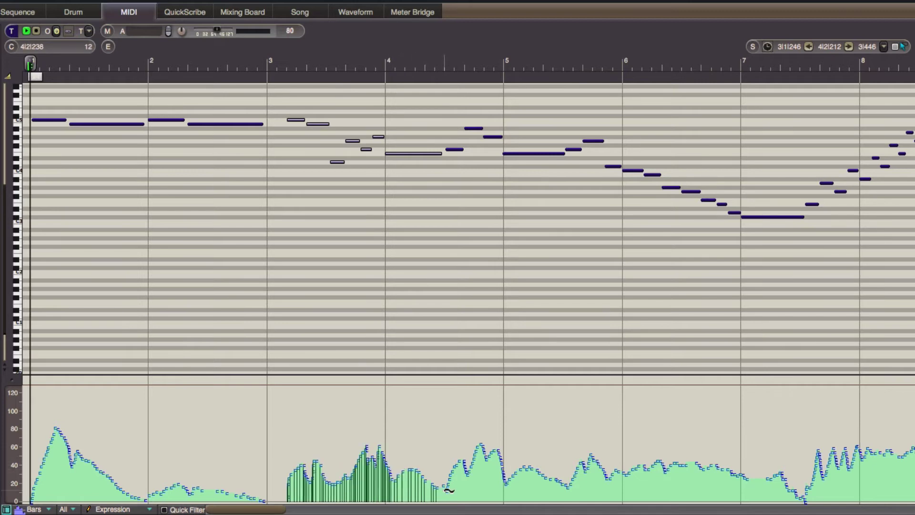
click(276, 61)
key(space)
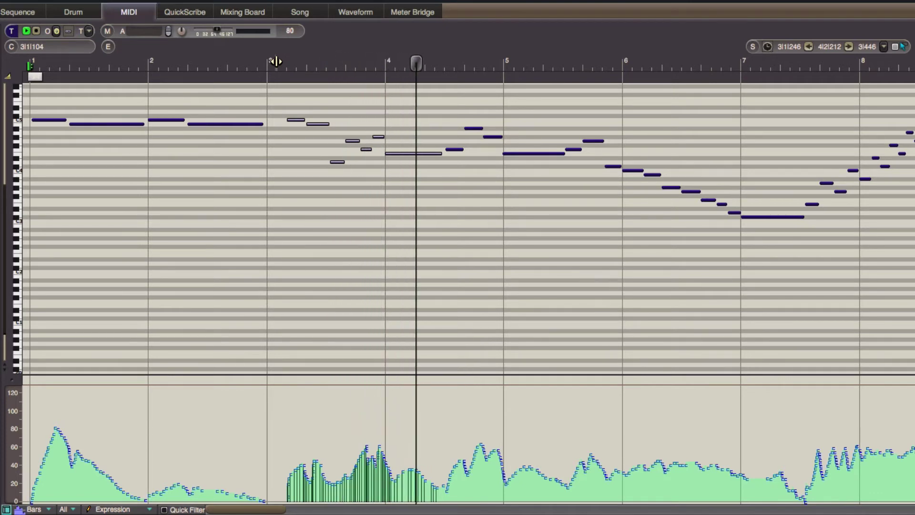
key(space)
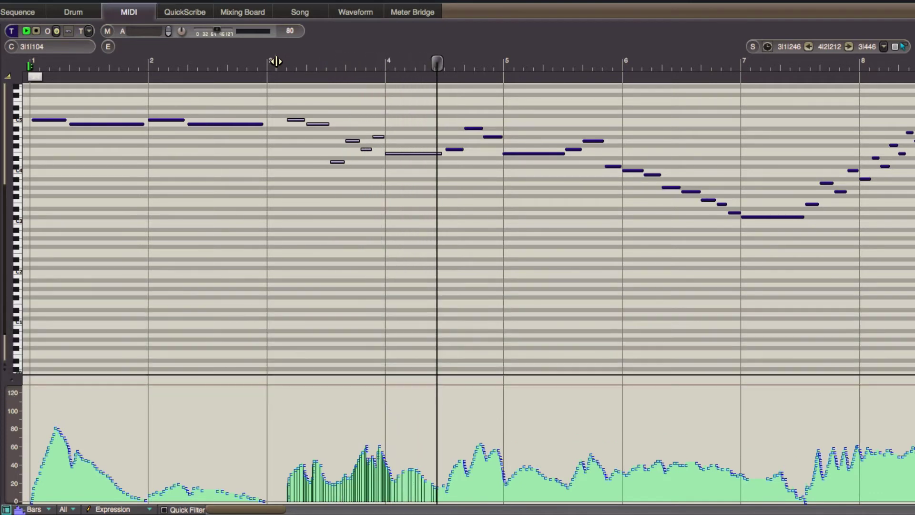
key(super)
key(super+z)
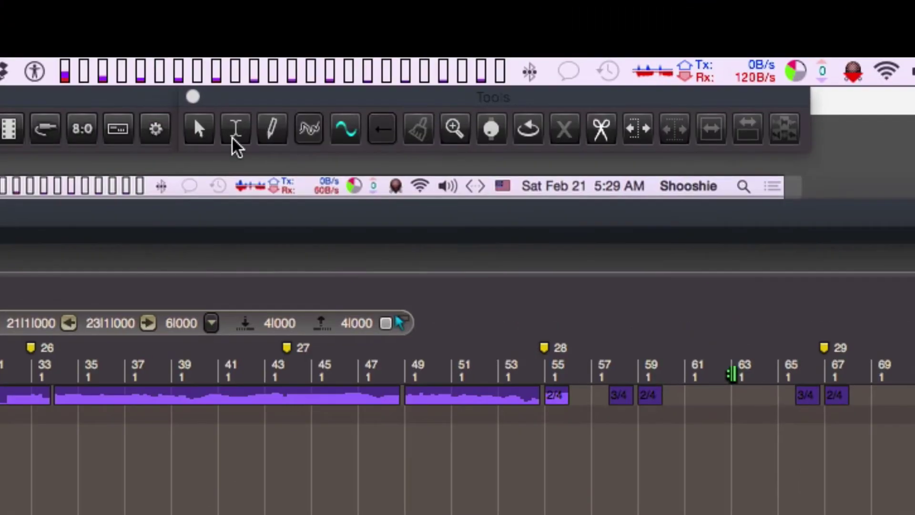
Step: Set the Reshape tool to Scale mode with the Straight Line curve
click(381, 139)
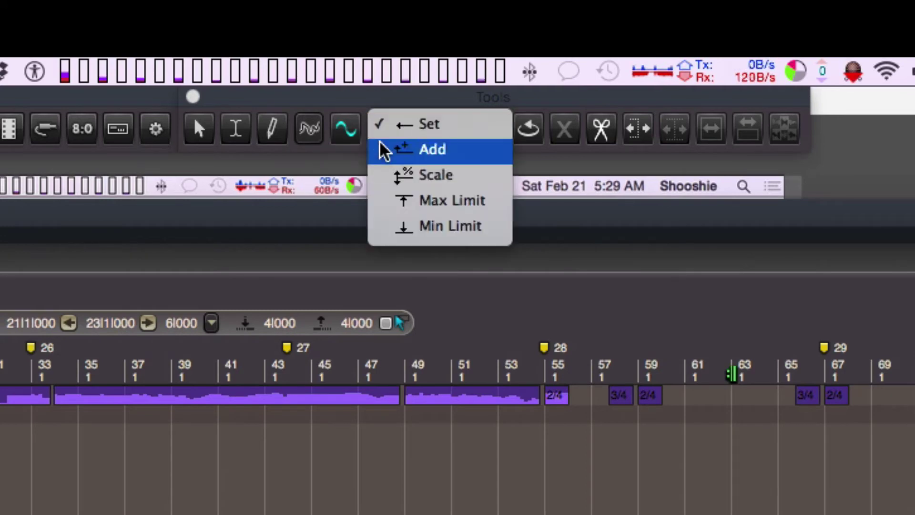
click(395, 186)
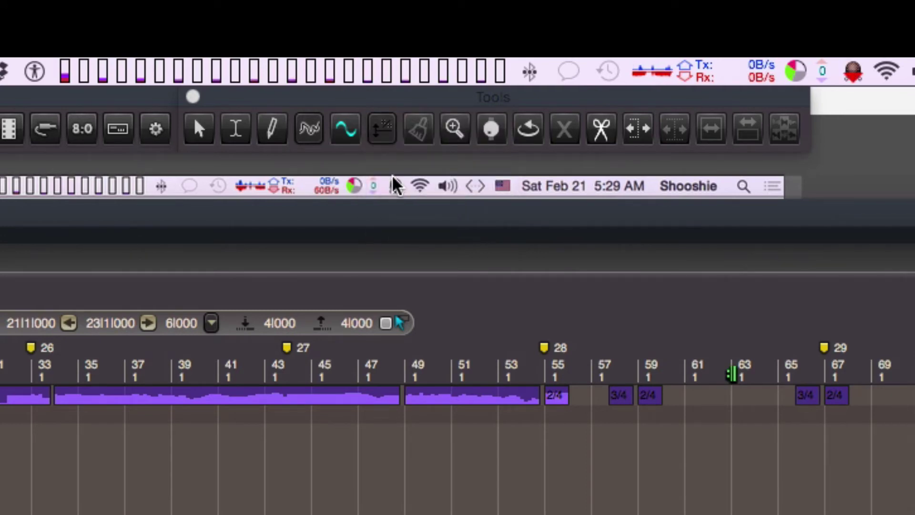
click(316, 136)
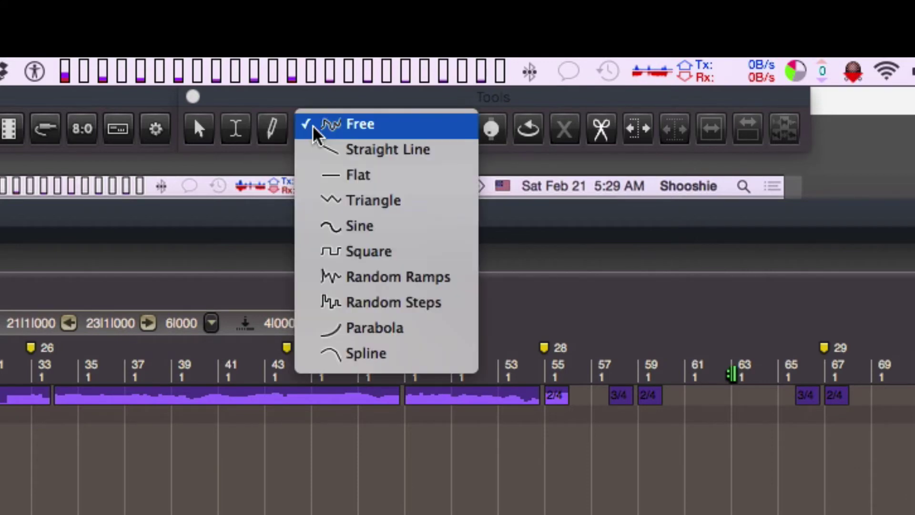
click(311, 156)
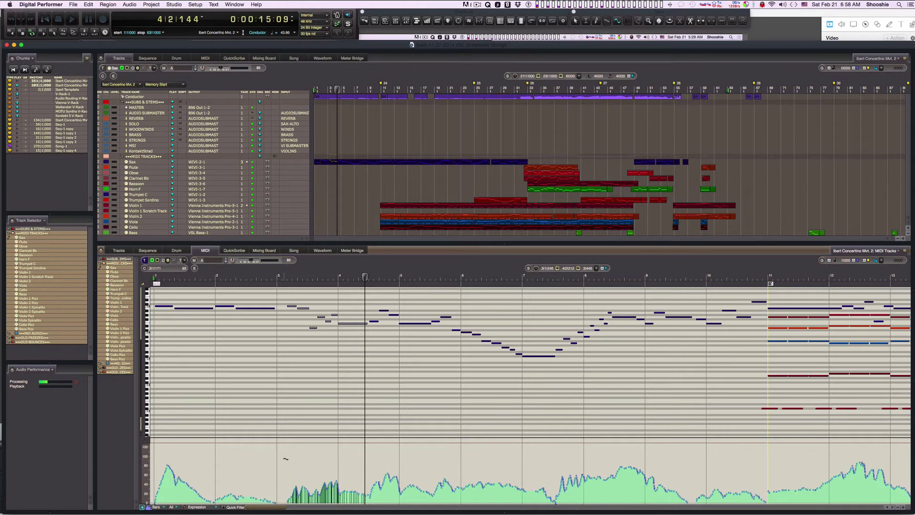
Step: Scale the selected Expression data along a descending straight line from bar 3 to mid-bar 4 and play it back from bar 3
key(shift)
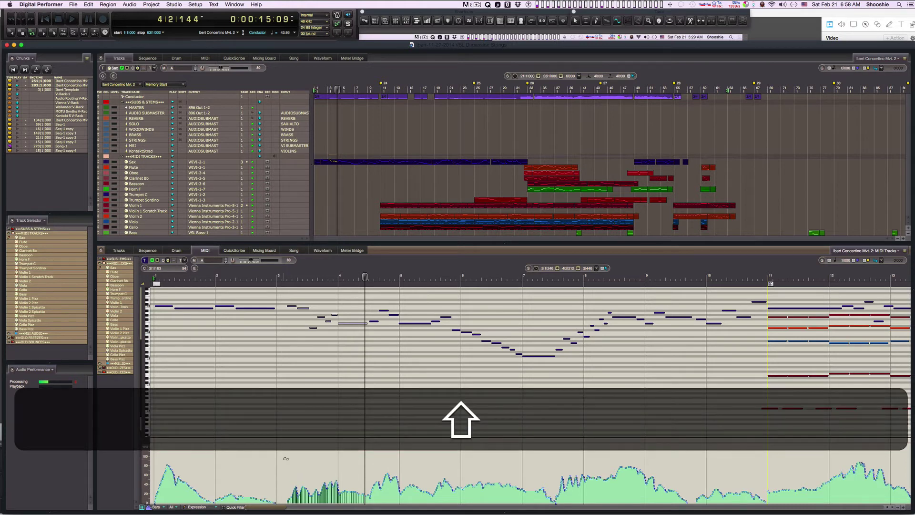
drag(284, 459, 367, 488)
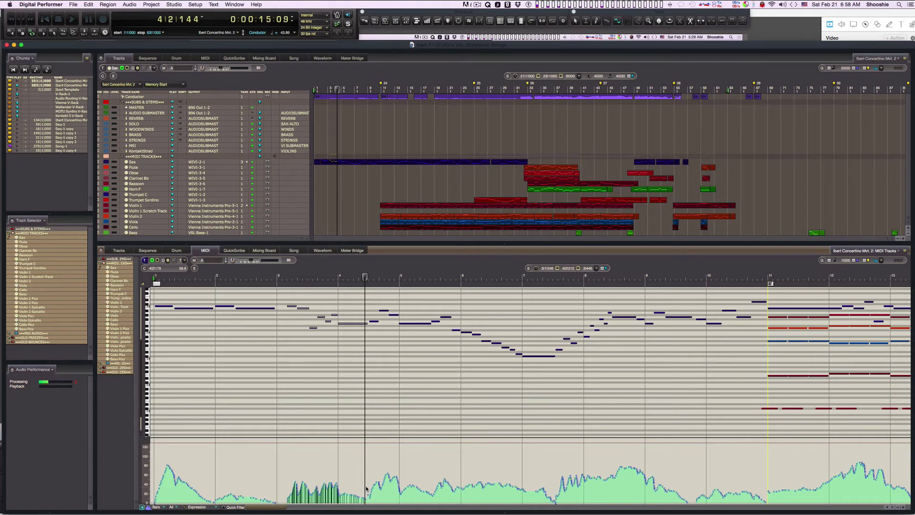
click(280, 276)
key(space)
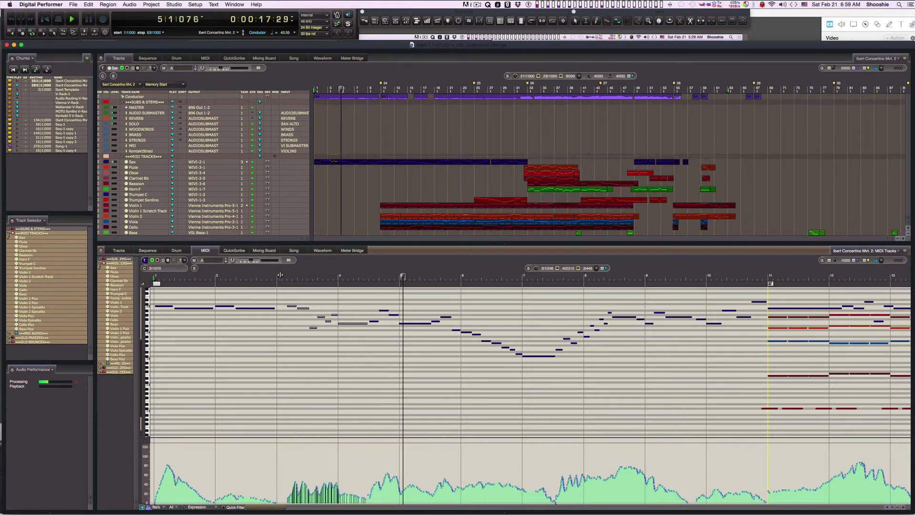
key(space)
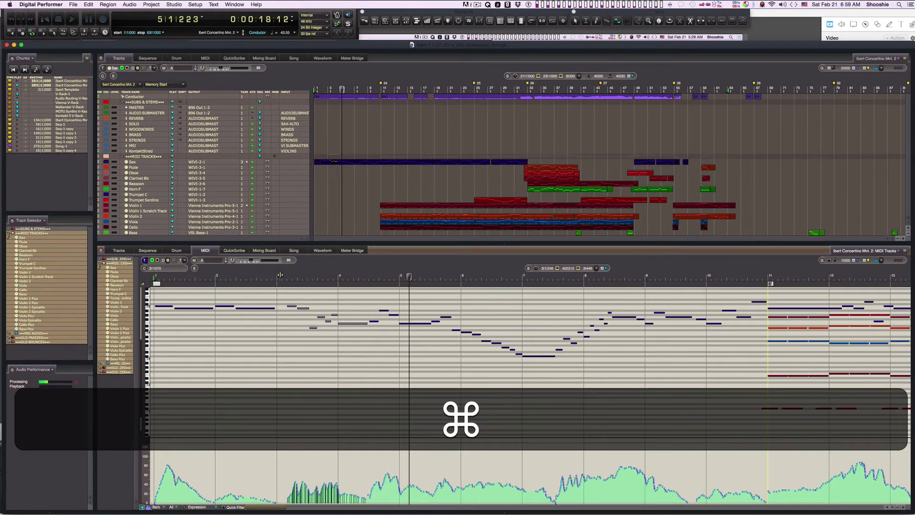
Step: Undo and redo the Expression scaling to compare the curve before and after, leaving the scaled version in place
key(super+z)
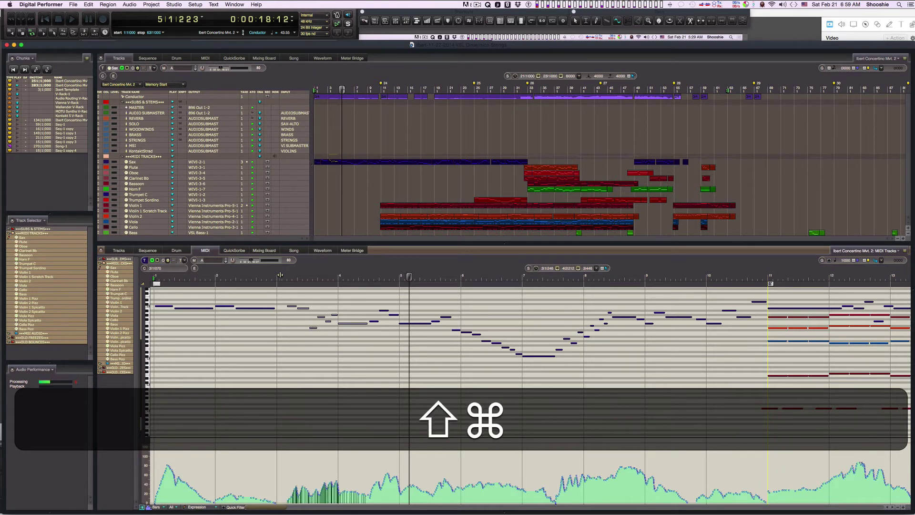
key(super+shift+z)
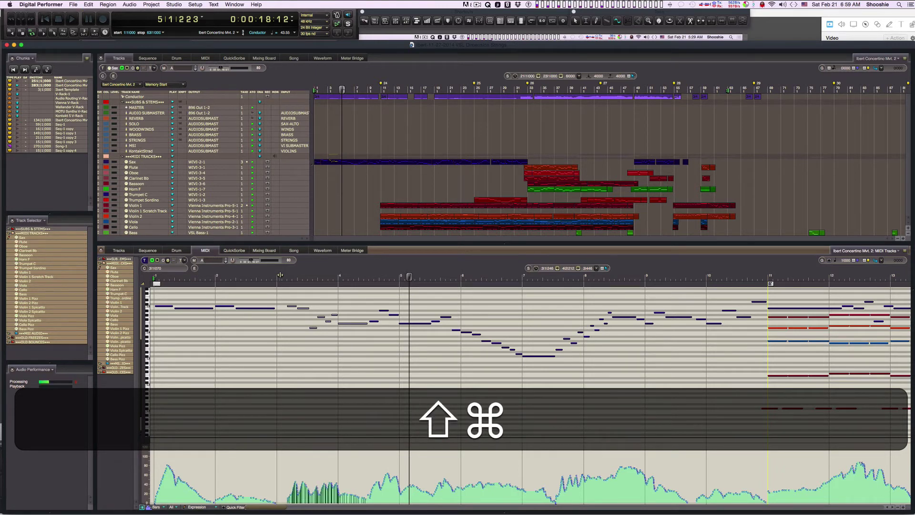
key(super+z)
key(super+shift+z)
key(super+shift+z)
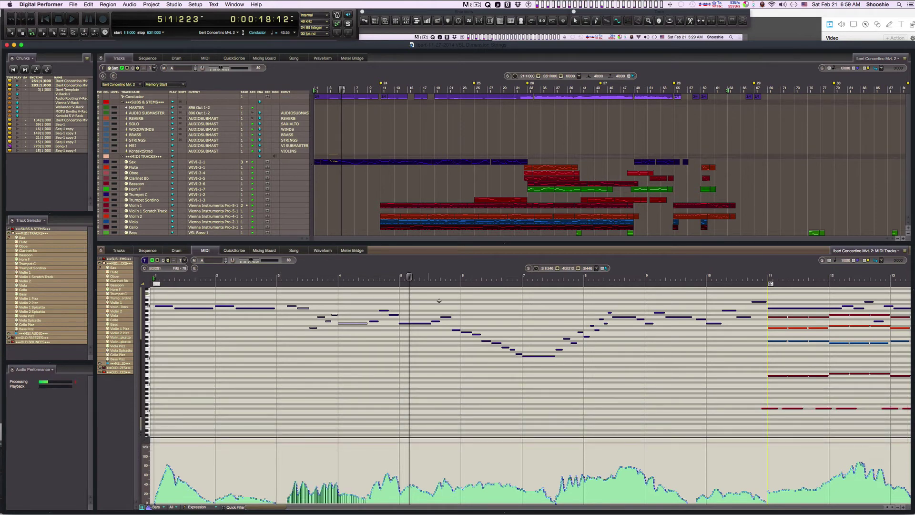
Step: Select the long note at the start of bar 7 and play the passage through it
click(528, 357)
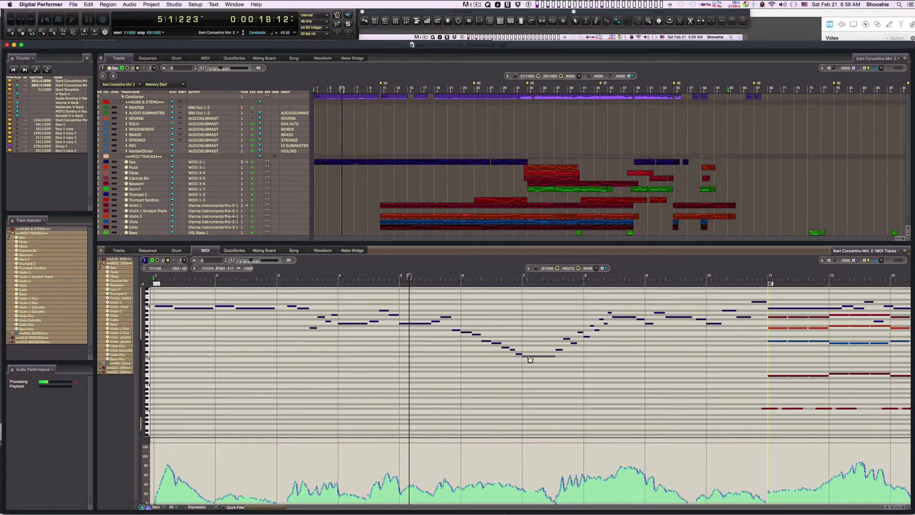
key(space)
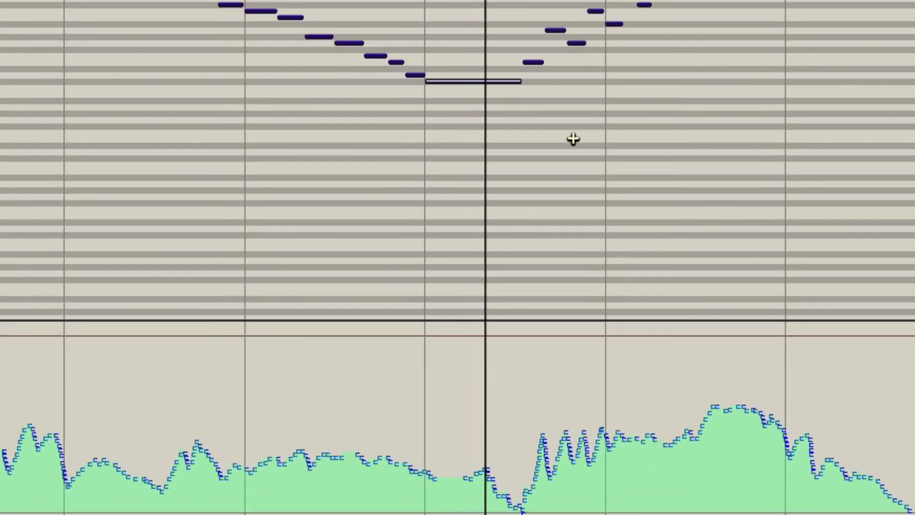
key(space)
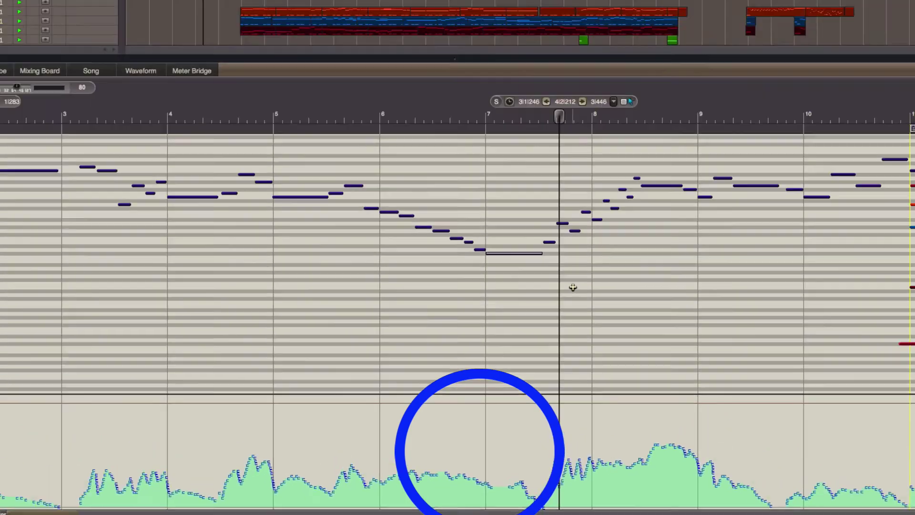
Step: Choose the Set reshape mode and the Sine curve for drawing controller data
key(shift)
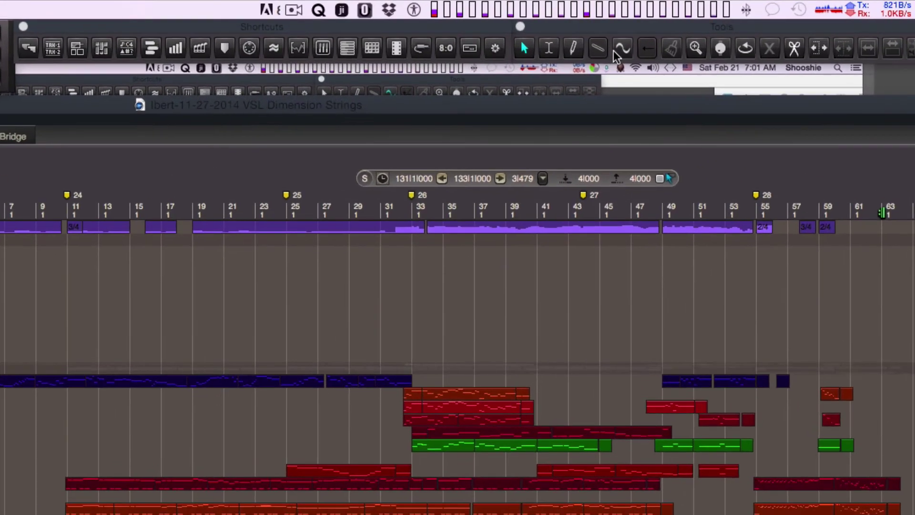
click(640, 48)
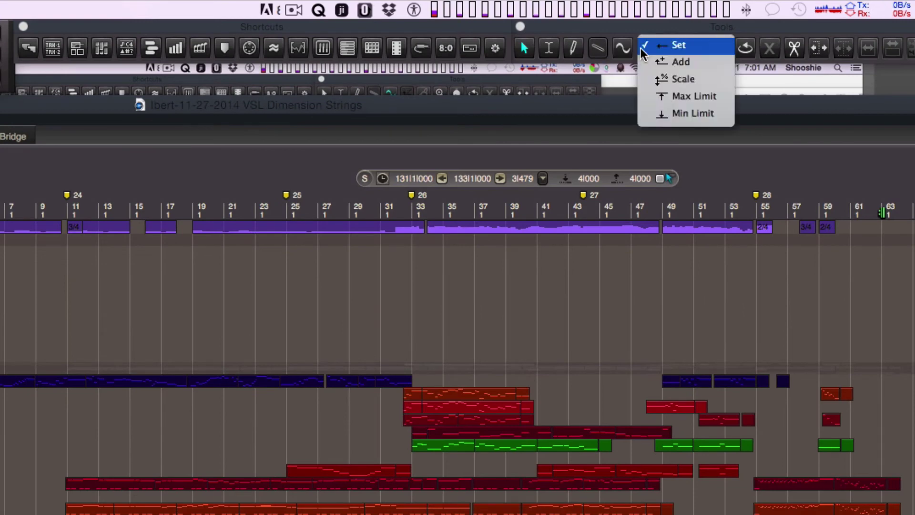
click(657, 44)
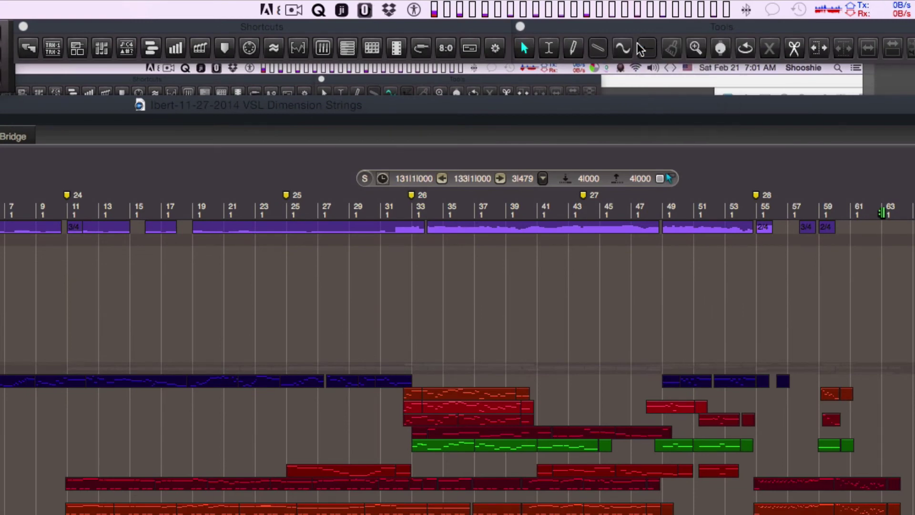
click(603, 47)
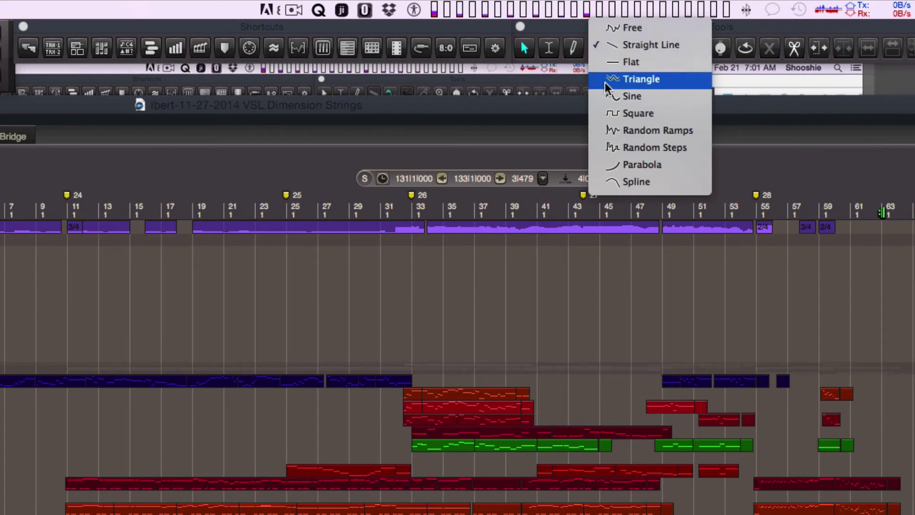
click(608, 95)
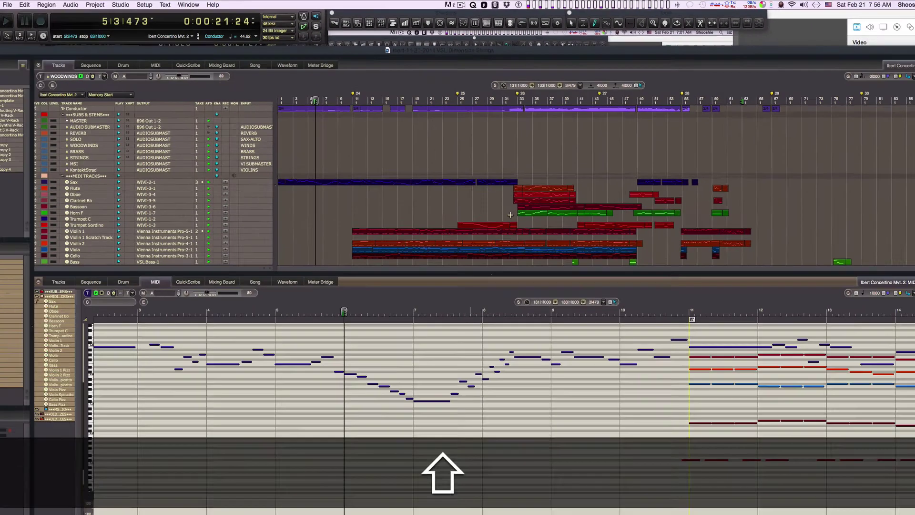
Step: Draw a sine wave of Expression data with the Pencil tool from the start of bar 7 over the long note's duration
key(shift+a)
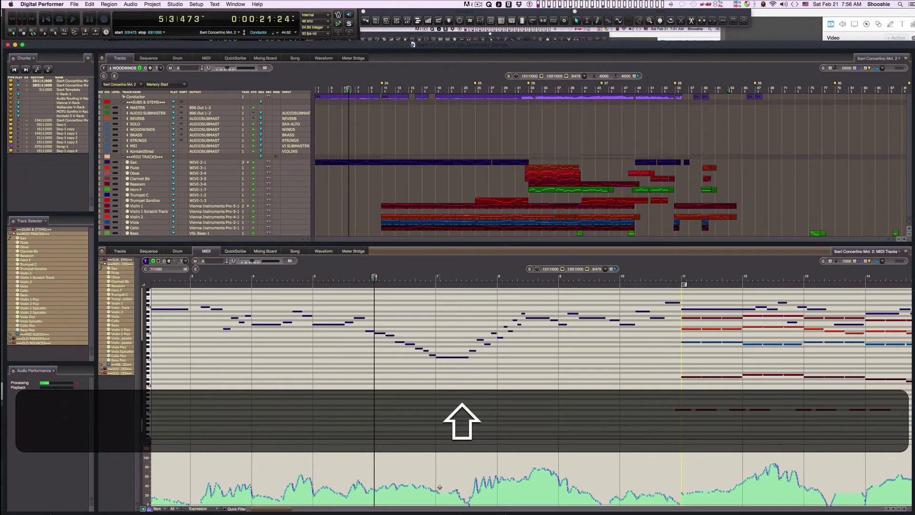
key(shift+p)
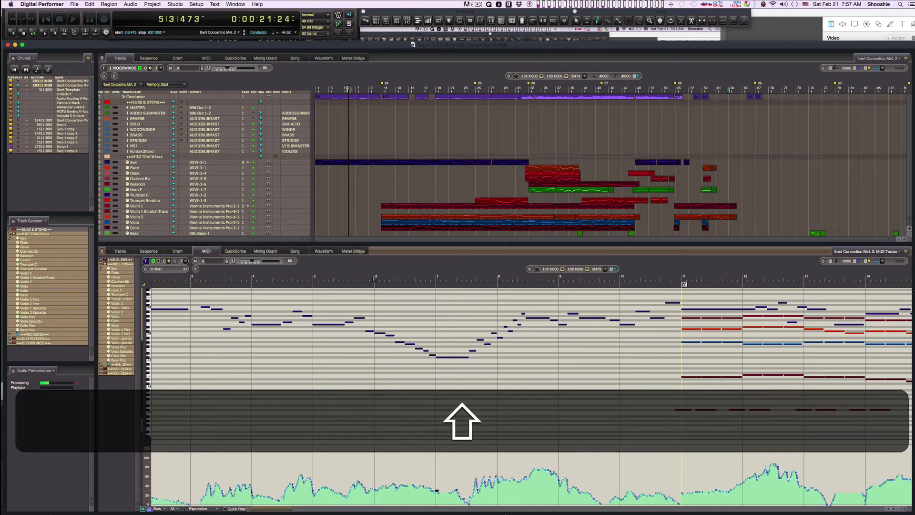
mouse_move(463, 490)
mouse_down()
mouse_move(563, 488)
mouse_move(639, 469)
mouse_up()
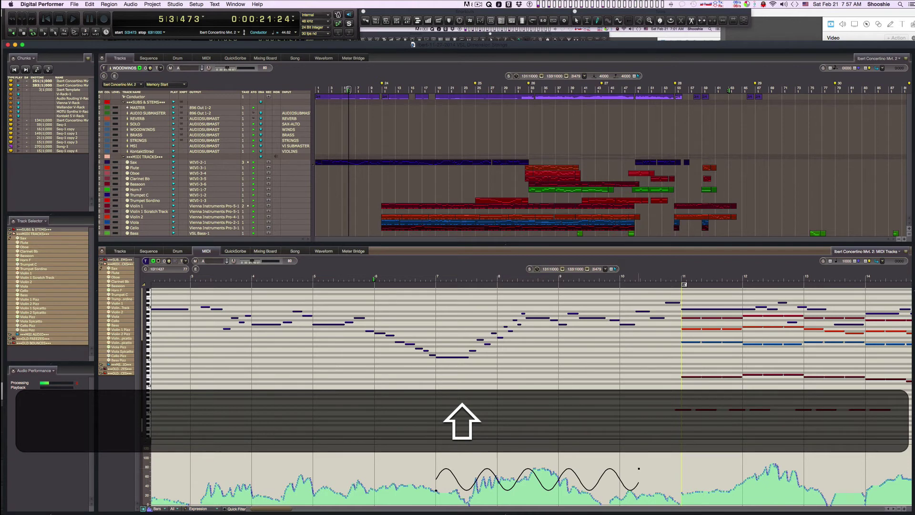
mouse_move(639, 469)
mouse_down()
mouse_move(889, 455)
mouse_move(548, 457)
mouse_move(468, 478)
mouse_up()
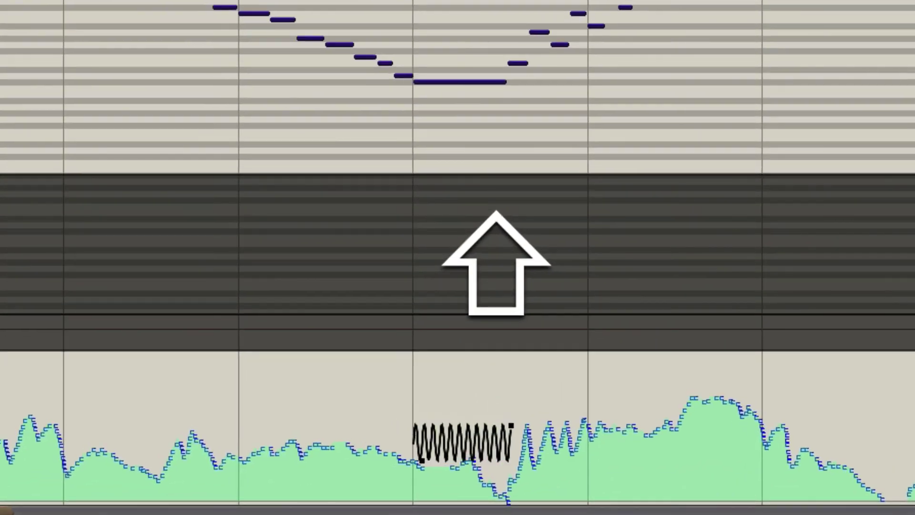
Step: Reduce the sine wave's amplitude, fit its end to the end of the bar 7 note and place it
drag(511, 426, 512, 441)
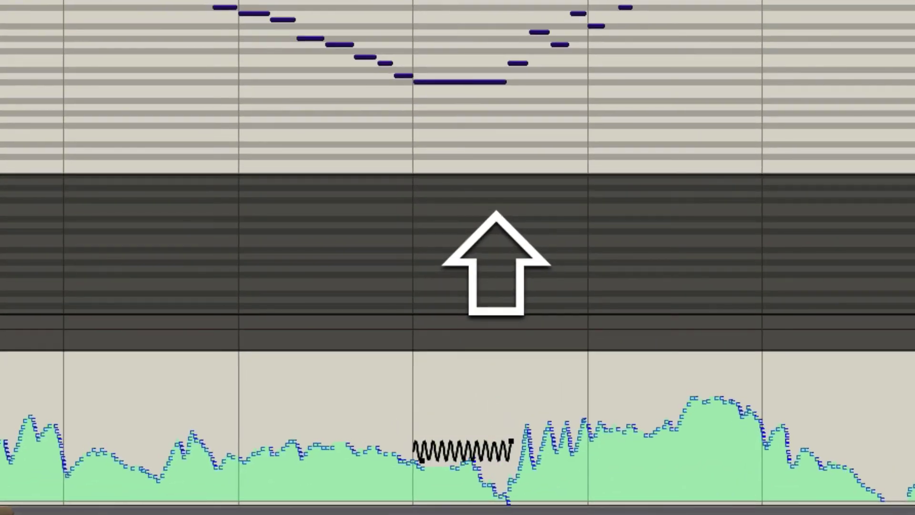
key(alt)
mouse_move(511, 441)
mouse_down()
mouse_move(536, 441)
mouse_move(511, 441)
mouse_move(522, 445)
mouse_up()
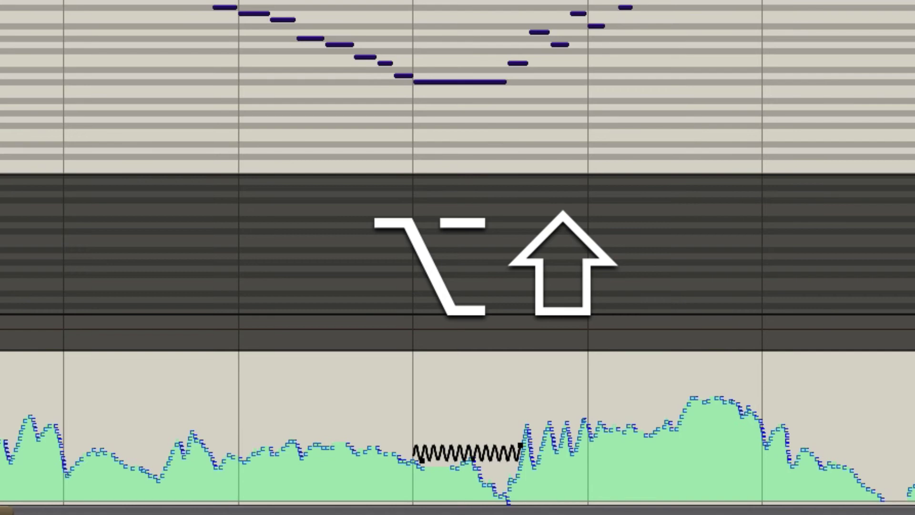
drag(521, 445, 520, 446)
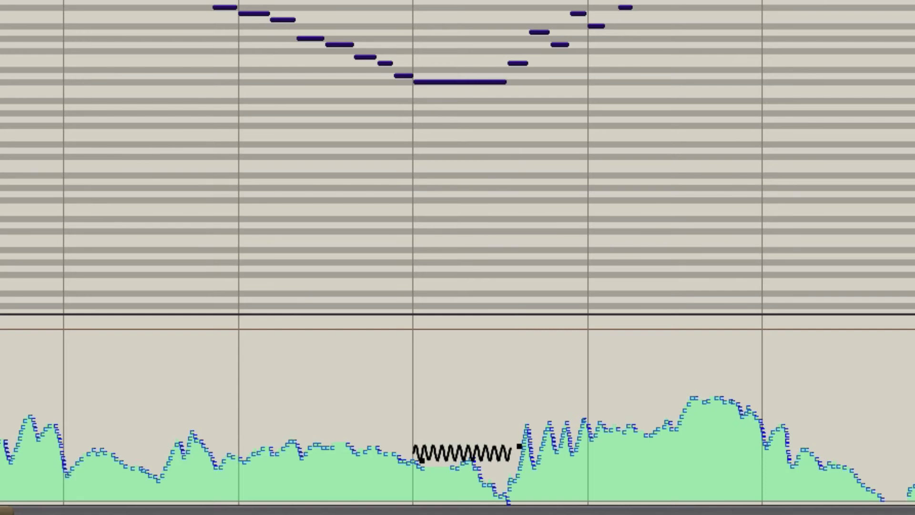
drag(519, 446, 507, 447)
click(508, 445)
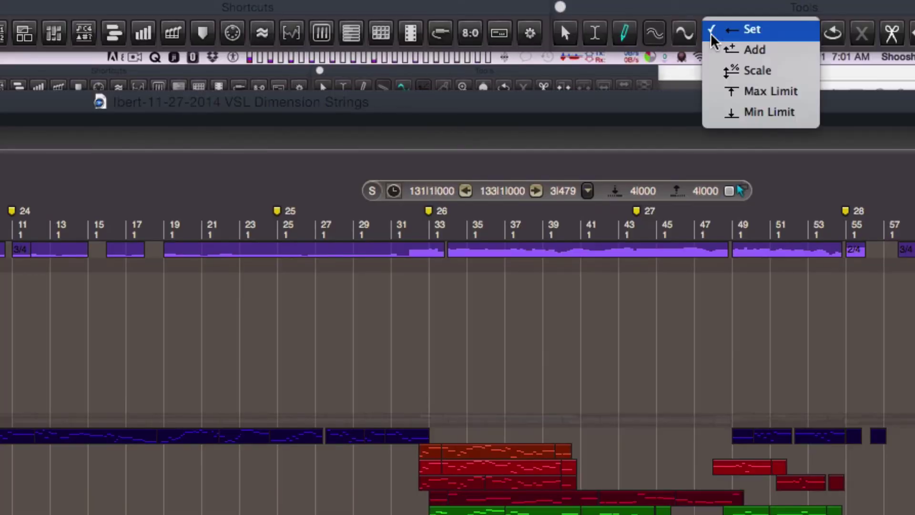
Step: Choose the Straight Line curve and reshape the sine-wave Expression data under the bar 7 note along a descending line to the note's end
click(712, 34)
click(719, 30)
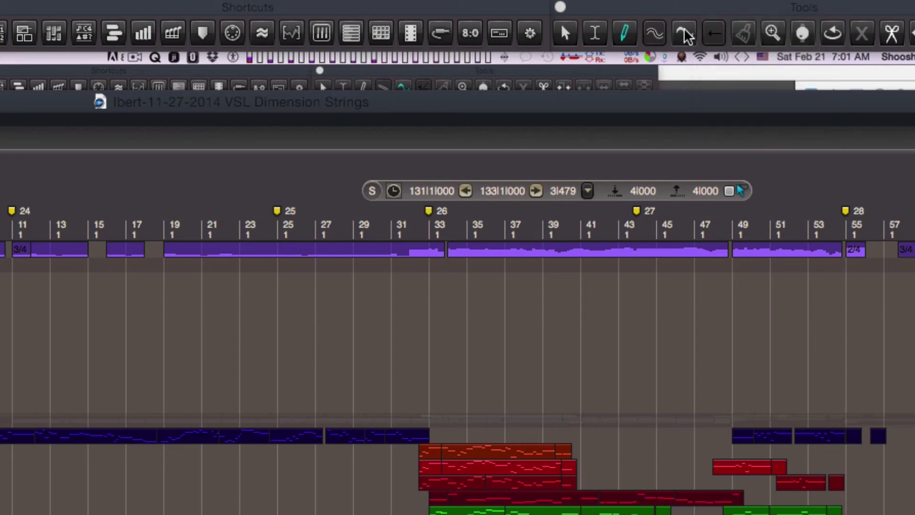
click(656, 31)
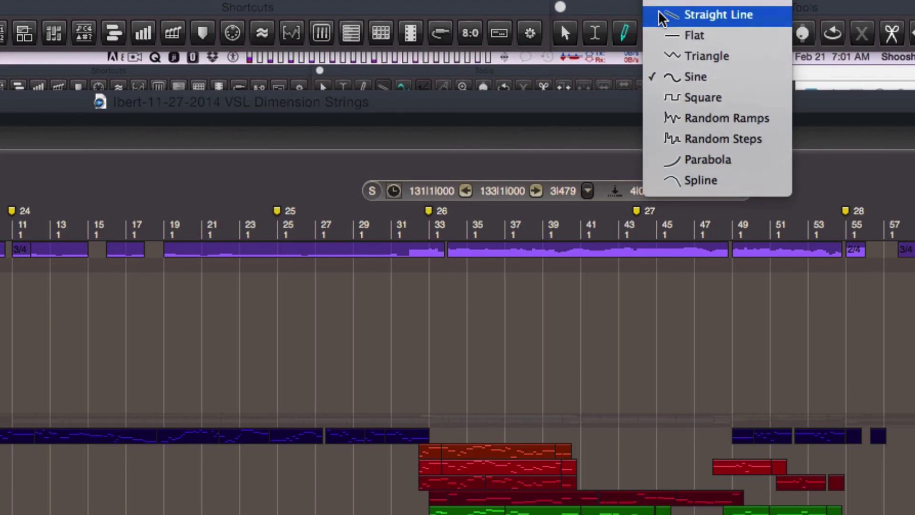
click(663, 17)
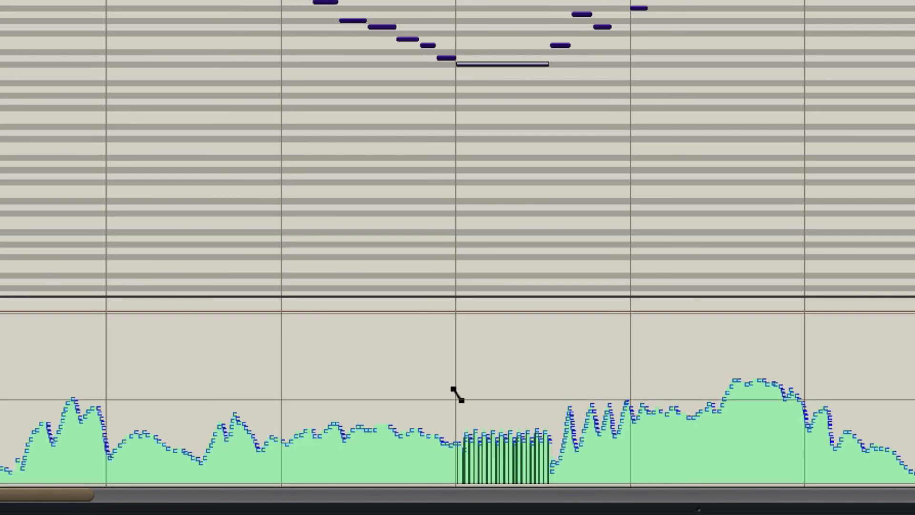
drag(453, 390, 551, 476)
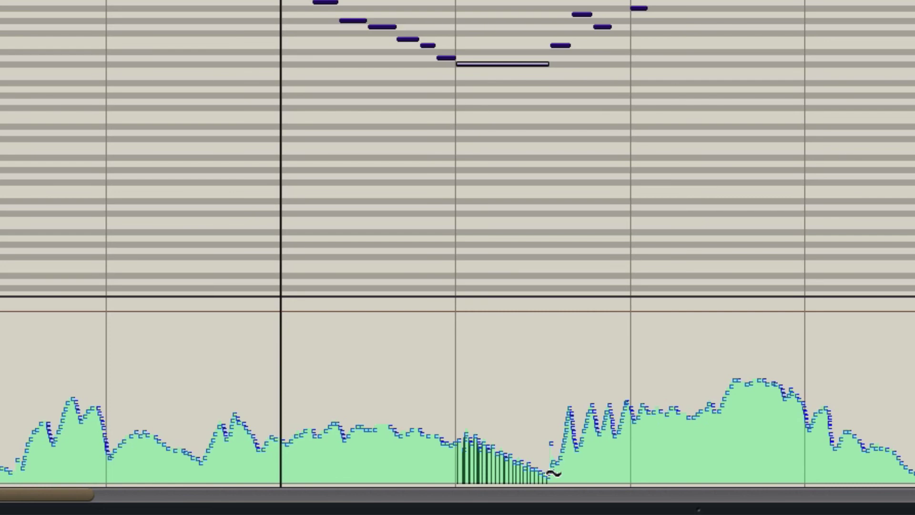
Step: Pull the stray Expression point at the end of the bar 7 note down into line and play the phrase back from bar 6
click(551, 472)
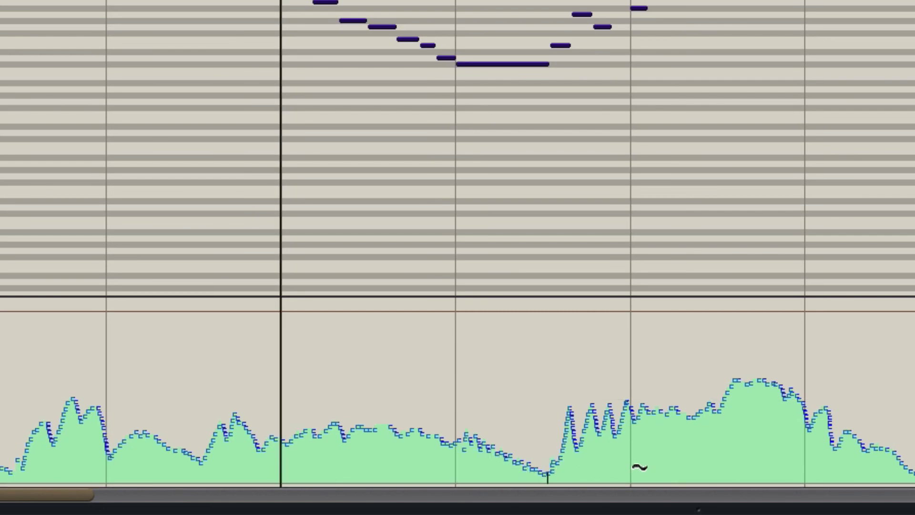
key(space)
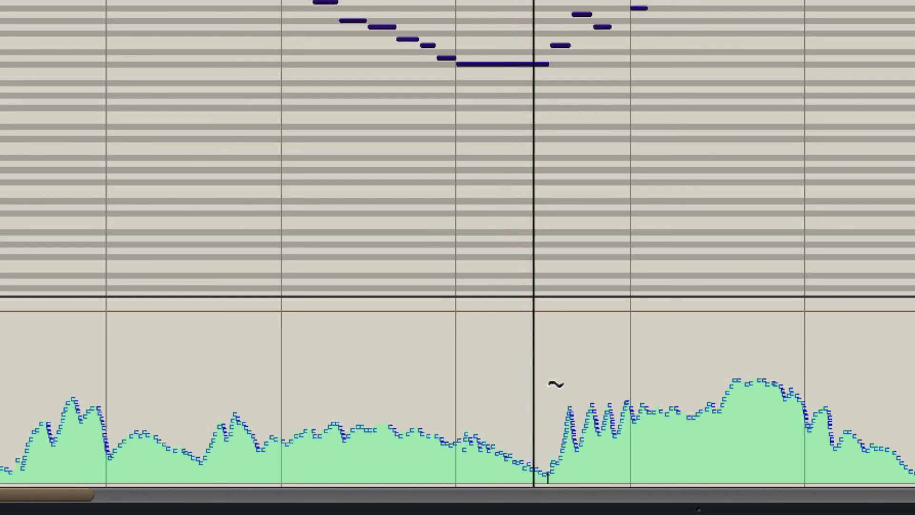
key(space)
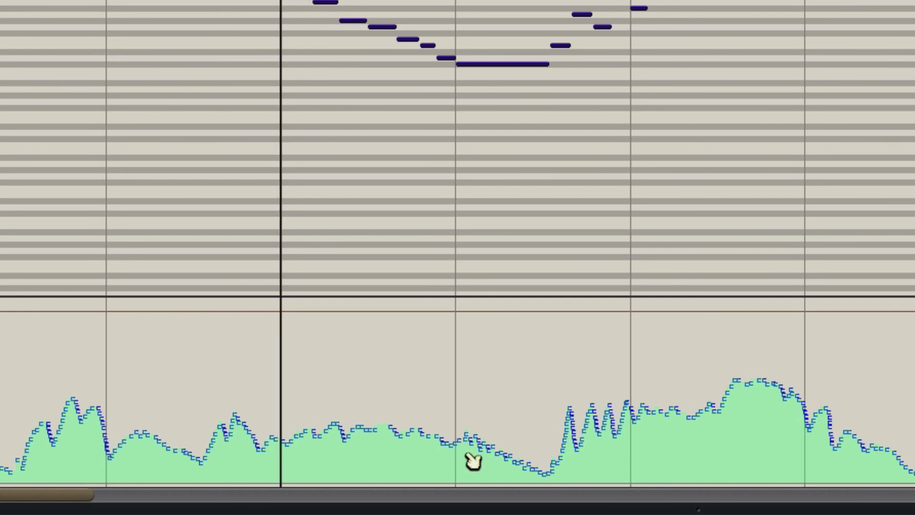
key(space)
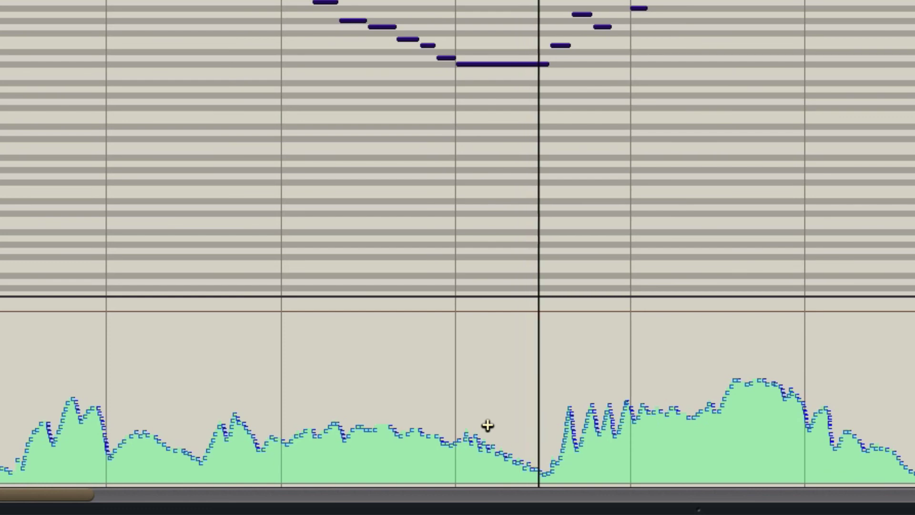
key(space)
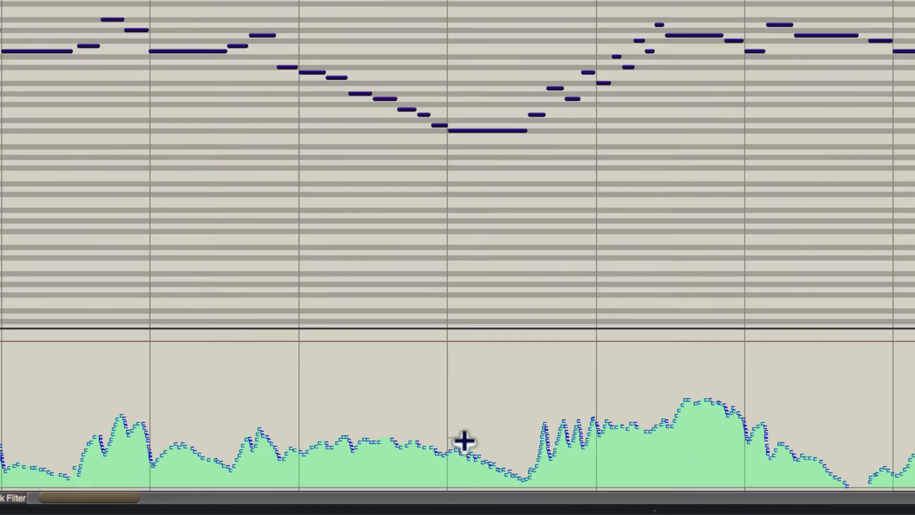
Step: Select the few protruding Expression points just after the start of bar 7 and delete them
drag(457, 425, 496, 438)
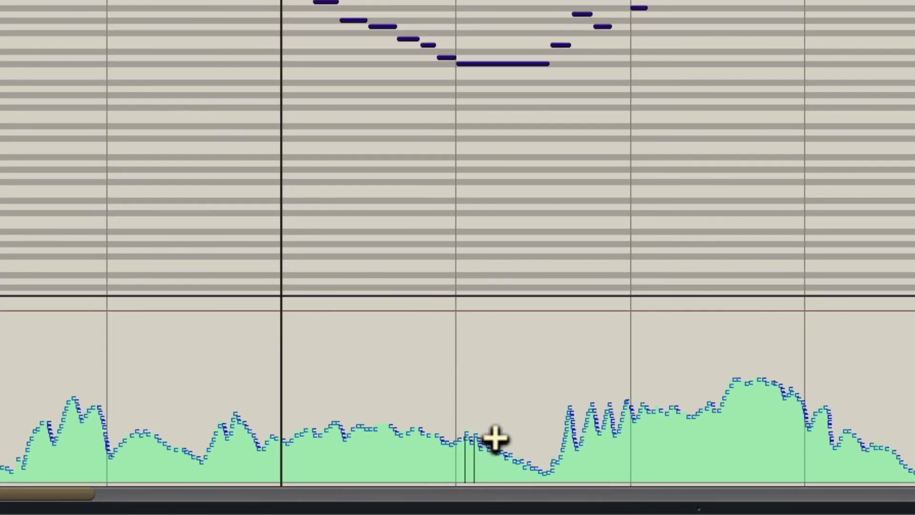
key(shift+BackSpace)
key(shift+space)
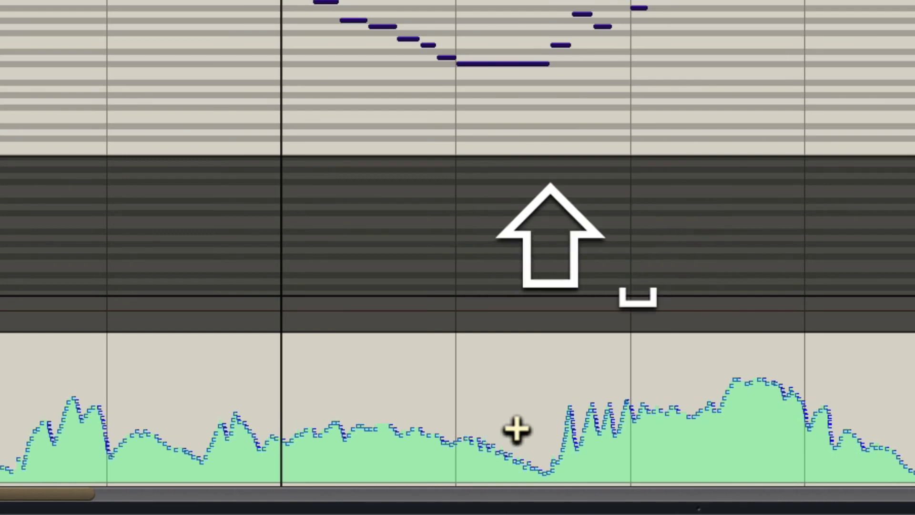